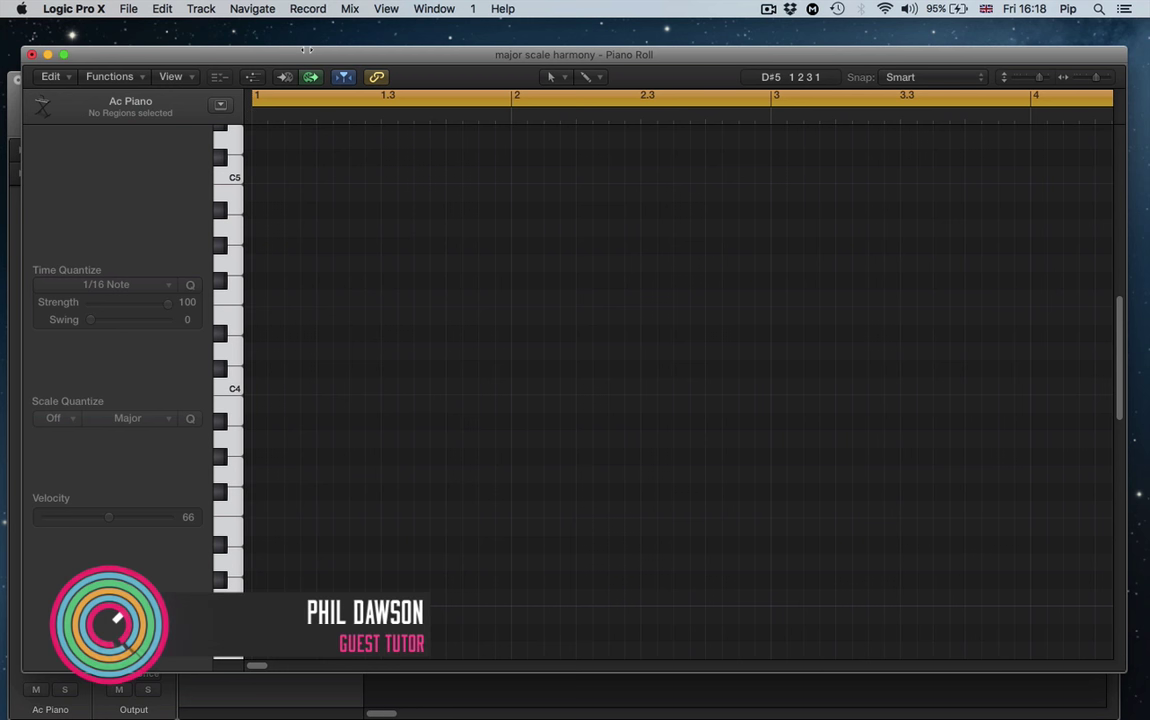
# Start recording from bar 1 and play the ascending D major scale into the Piano Roll
pyautogui.press('r')
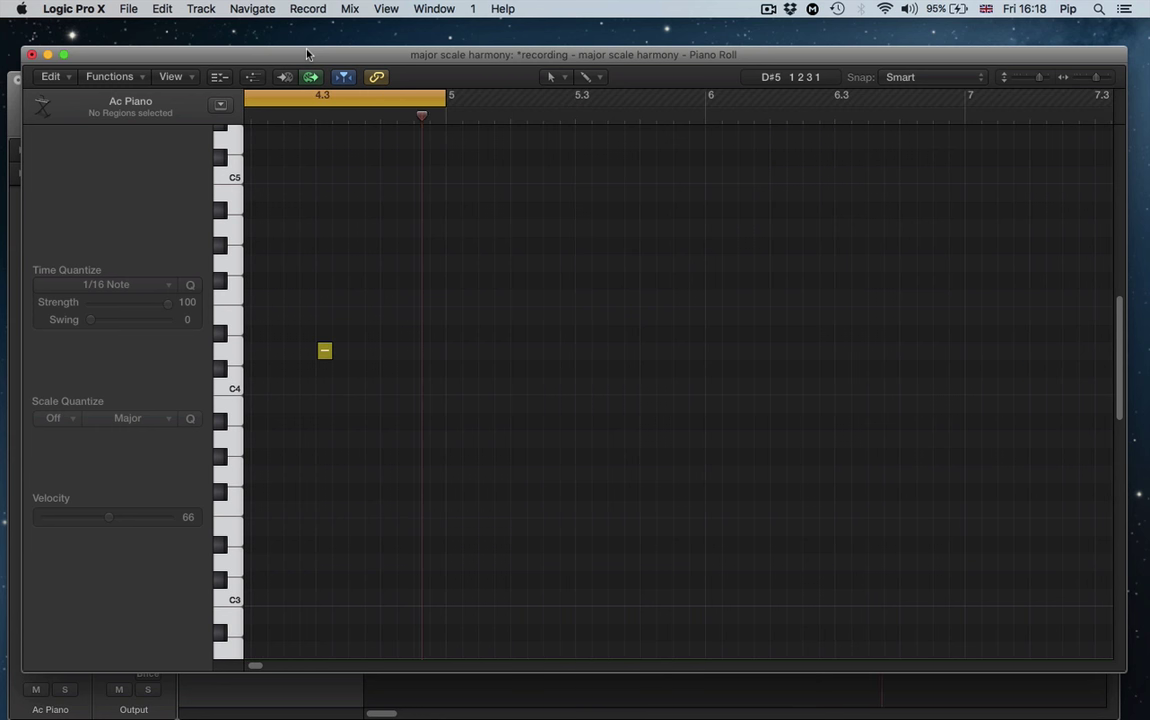
# Stop the take, quantize all eight scale notes, zoom out to fit, and show Mission Control
pyautogui.press('space')
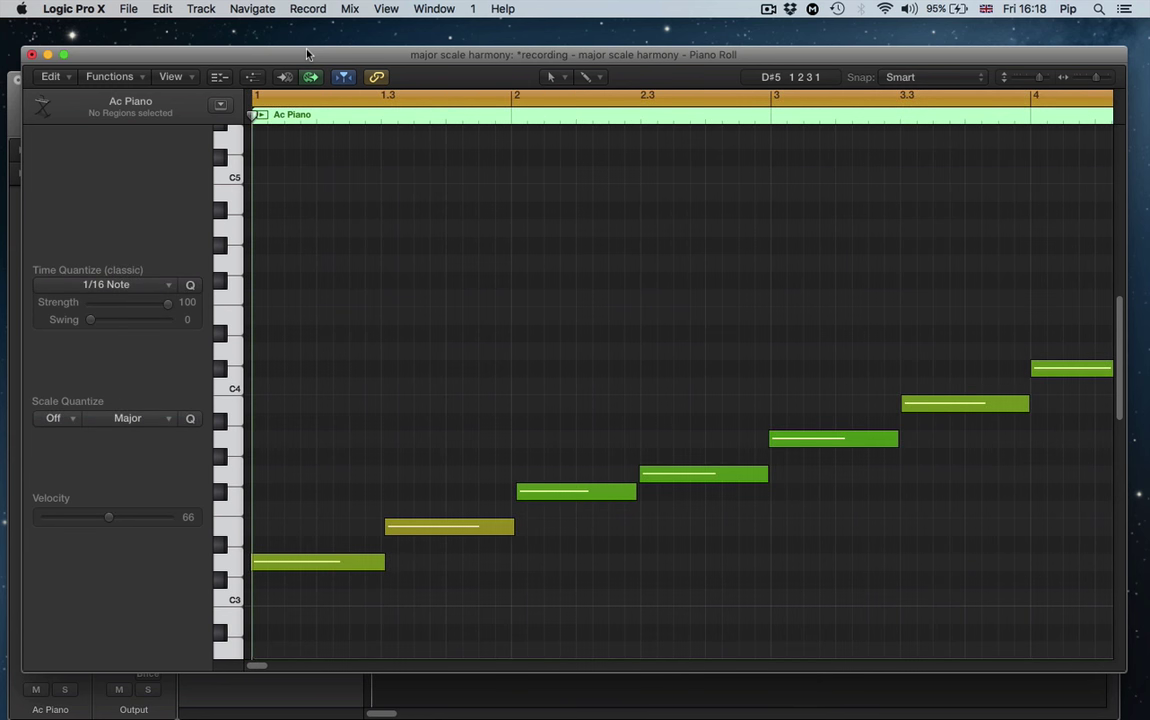
pyautogui.press('super+a')
pyautogui.press('q')
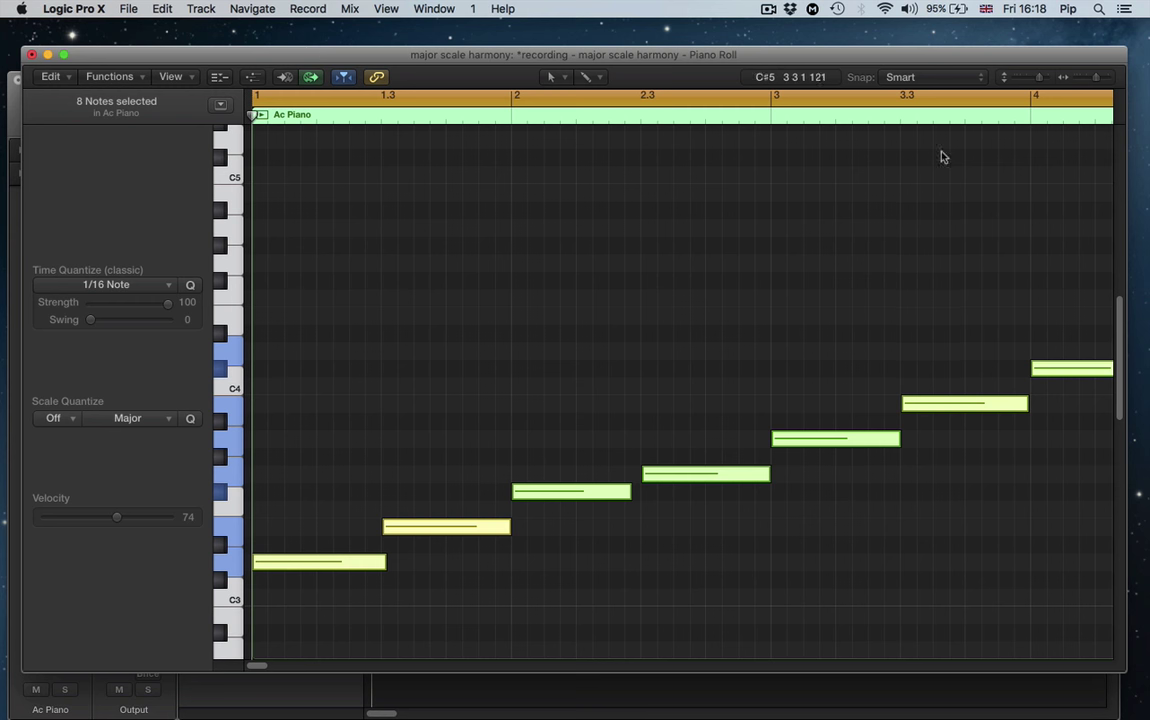
pyautogui.moveTo(1089, 80); pyautogui.dragTo(1086, 80)
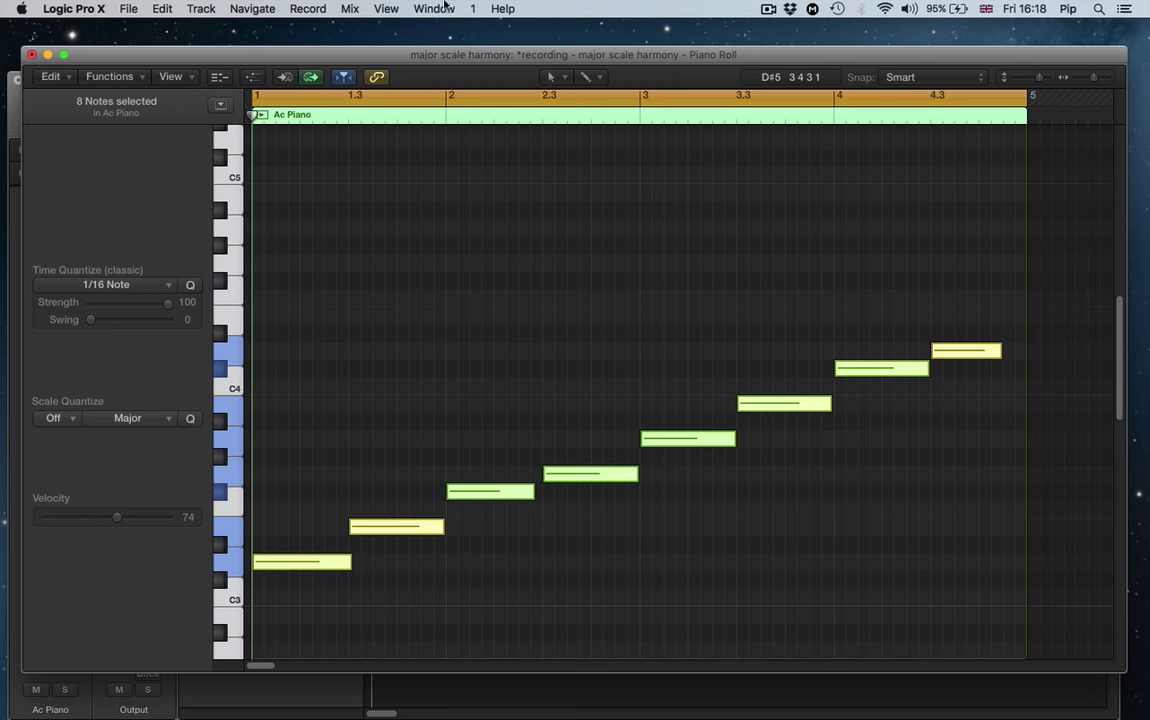
pyautogui.hotkey('ctrl', 'Up')
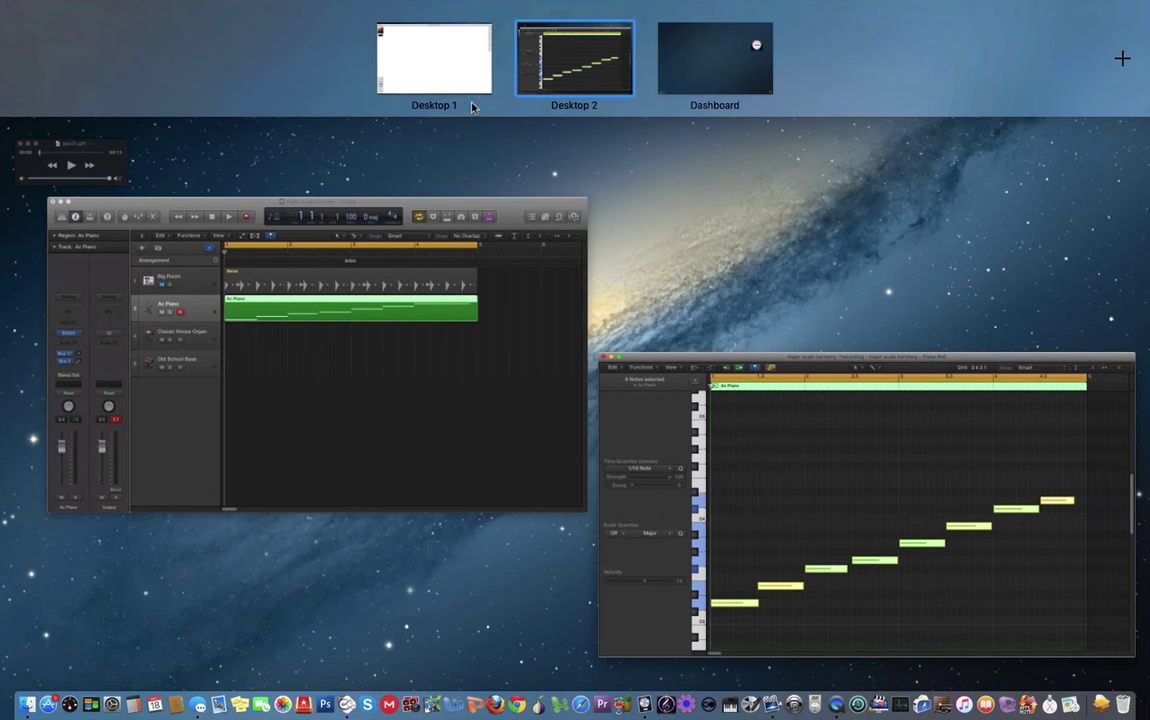
# In Mischief, handwrite the scale notes E, F#, G, A, B, C# and (D) after the D
pyautogui.click(405, 40)
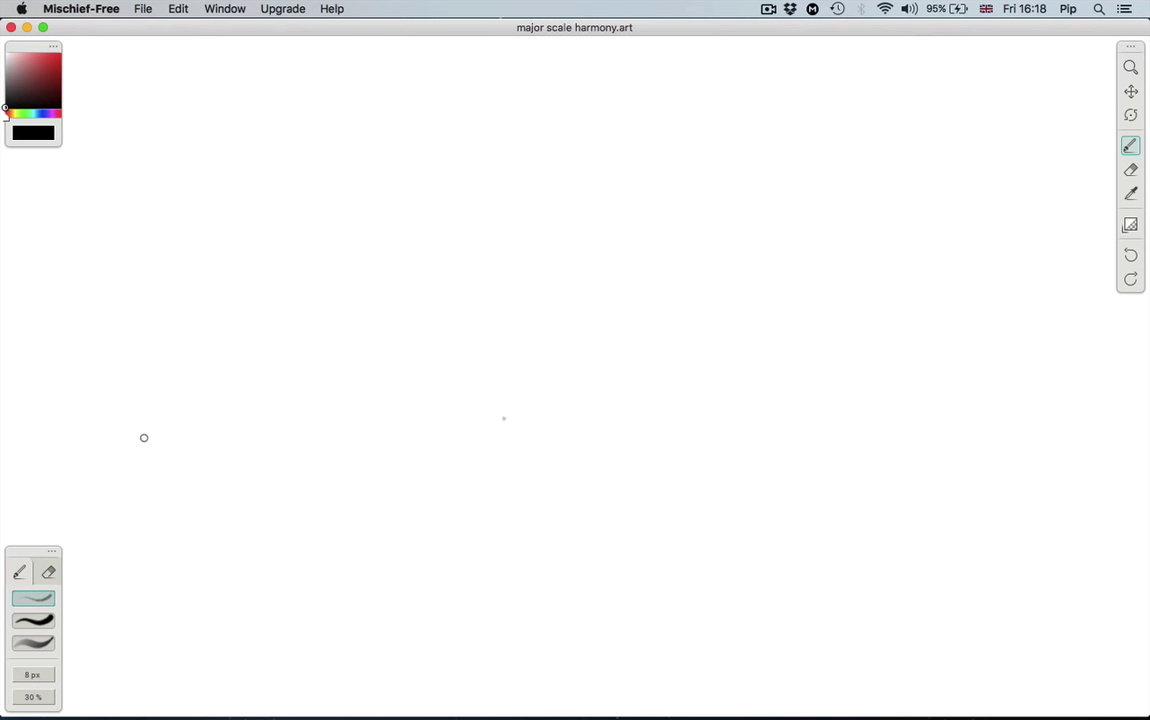
pyautogui.moveTo(144, 416)
pyautogui.mouseDown()
pyautogui.moveTo(149, 450)
pyautogui.moveTo(165, 418)
pyautogui.mouseUp()
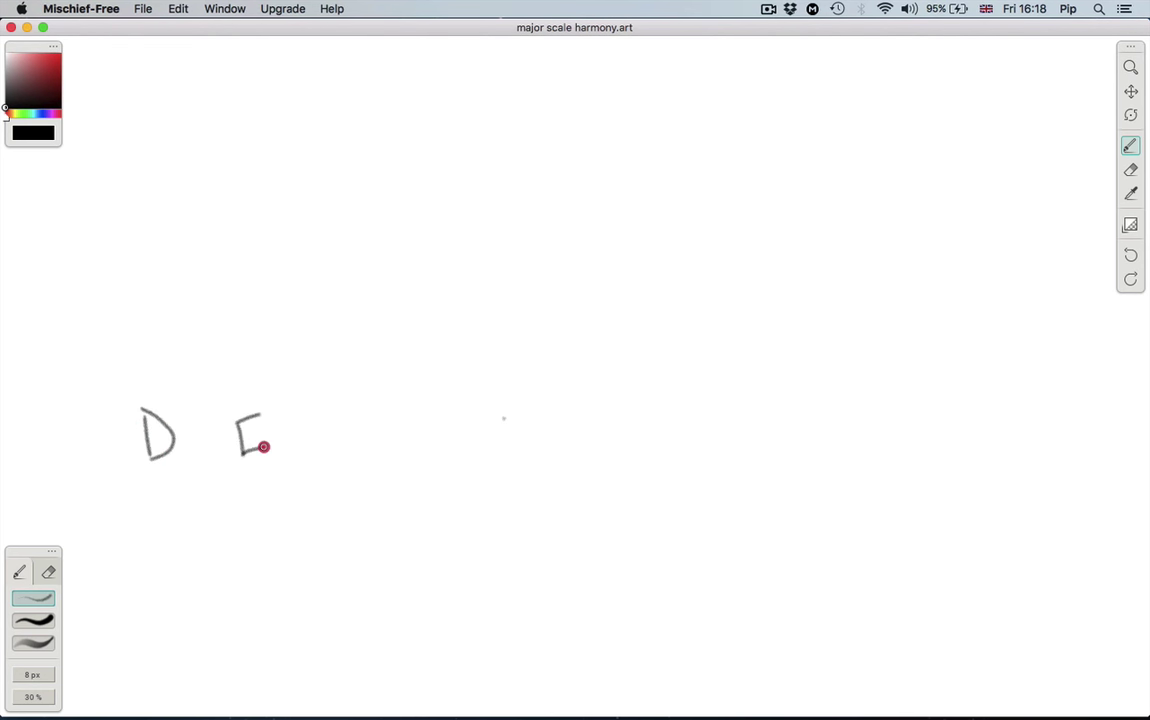
pyautogui.moveTo(343, 409)
pyautogui.mouseDown()
pyautogui.moveTo(375, 388)
pyautogui.moveTo(375, 421)
pyautogui.mouseUp()
pyautogui.moveTo(386, 386)
pyautogui.mouseDown()
pyautogui.moveTo(384, 418)
pyautogui.moveTo(396, 398)
pyautogui.moveTo(396, 408)
pyautogui.mouseUp()
pyautogui.moveTo(490, 407)
pyautogui.mouseDown()
pyautogui.moveTo(493, 436)
pyautogui.moveTo(490, 426)
pyautogui.mouseUp()
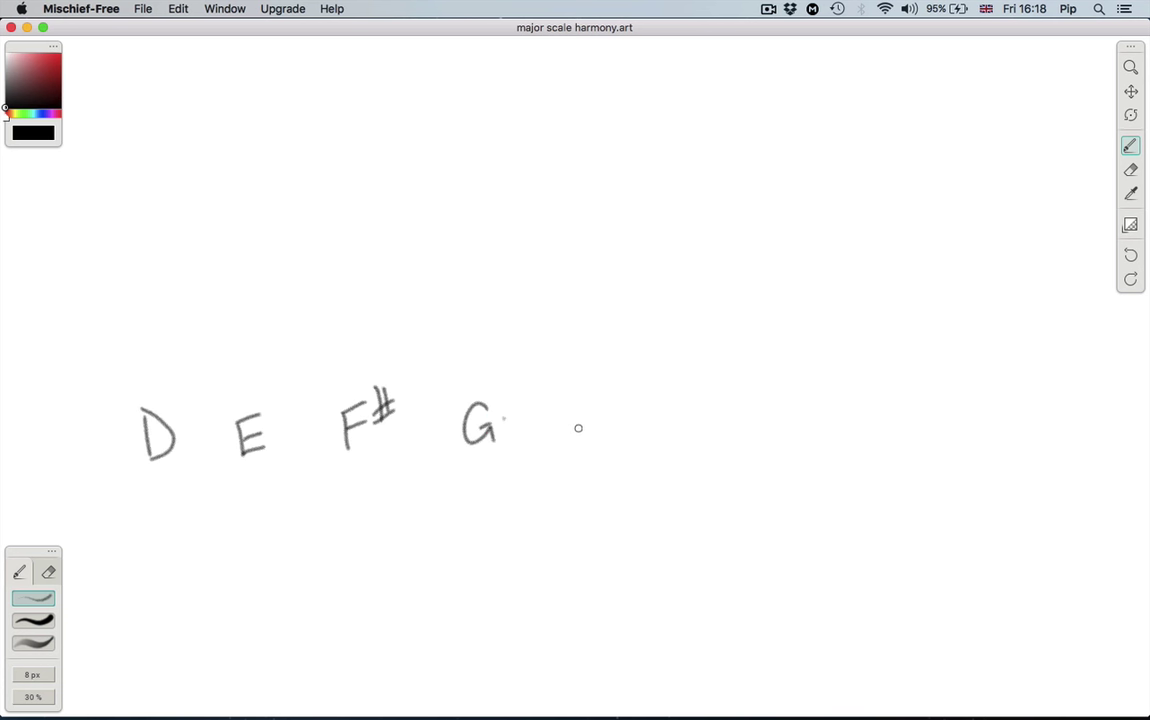
pyautogui.moveTo(578, 440); pyautogui.dragTo(600, 439)
pyautogui.moveTo(581, 425); pyautogui.dragTo(597, 423)
pyautogui.moveTo(693, 400); pyautogui.dragTo(700, 441)
pyautogui.moveTo(831, 400); pyautogui.dragTo(822, 443)
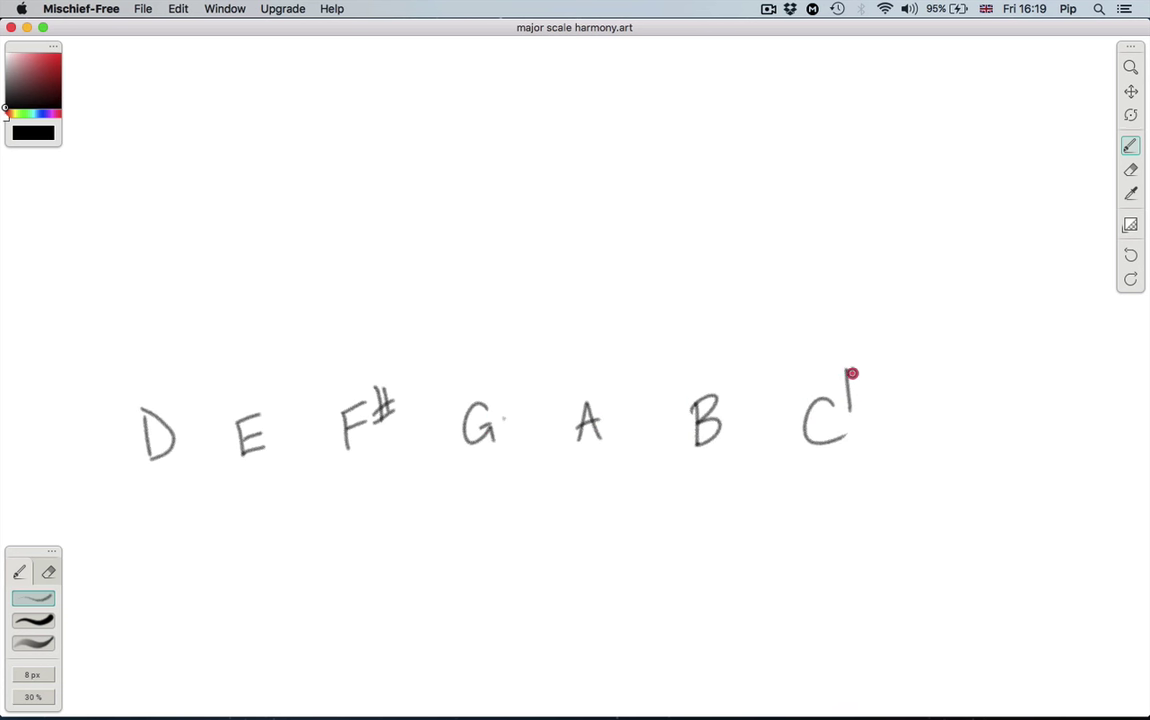
pyautogui.moveTo(846, 370); pyautogui.dragTo(845, 408)
pyautogui.moveTo(838, 396); pyautogui.dragTo(862, 388)
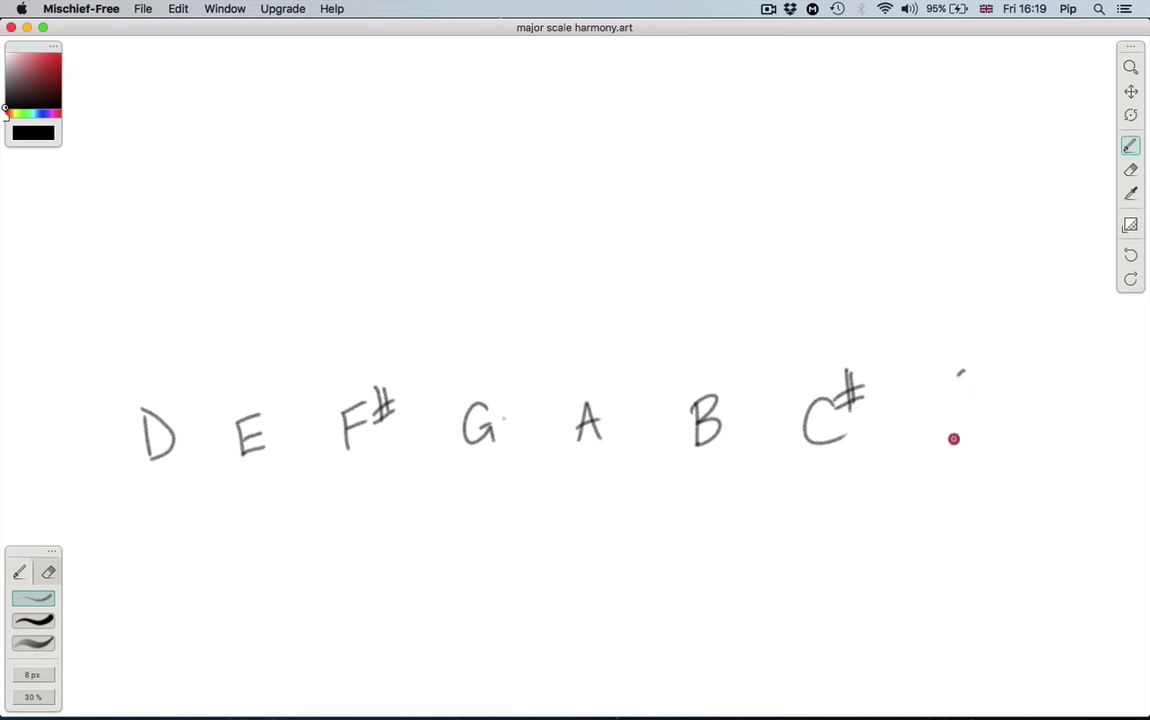
pyautogui.moveTo(959, 373)
pyautogui.mouseDown()
pyautogui.moveTo(950, 440)
pyautogui.moveTo(963, 437)
pyautogui.mouseUp()
pyautogui.moveTo(1001, 362); pyautogui.dragTo(1012, 440)
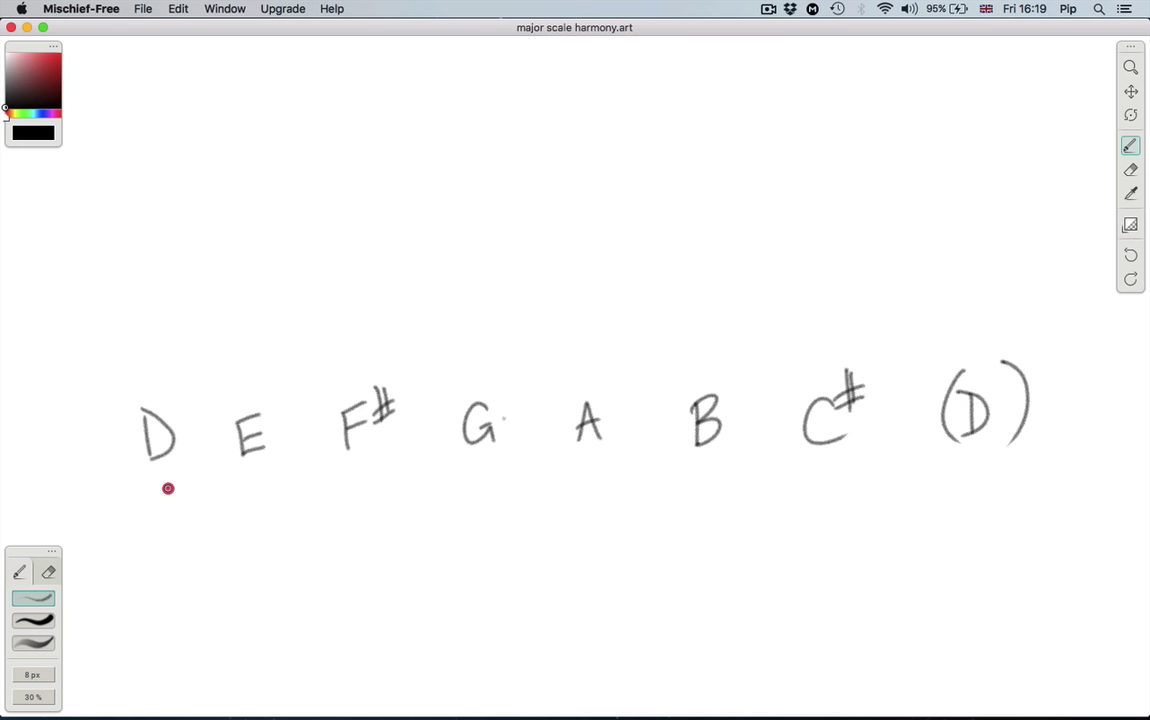
# Write degrees 1 to (8) under the notes and the interval marks for 1–2 and 2–3
pyautogui.moveTo(168, 488); pyautogui.dragTo(169, 522)
pyautogui.moveTo(254, 487)
pyautogui.mouseDown()
pyautogui.moveTo(262, 513)
pyautogui.moveTo(283, 516)
pyautogui.mouseUp()
pyautogui.moveTo(366, 477); pyautogui.dragTo(364, 513)
pyautogui.moveTo(483, 473)
pyautogui.mouseDown()
pyautogui.moveTo(477, 495)
pyautogui.moveTo(510, 498)
pyautogui.mouseUp()
pyautogui.moveTo(492, 472); pyautogui.dragTo(497, 514)
pyautogui.moveTo(590, 485); pyautogui.dragTo(583, 511)
pyautogui.moveTo(710, 478); pyautogui.dragTo(698, 498)
pyautogui.moveTo(810, 467); pyautogui.dragTo(829, 515)
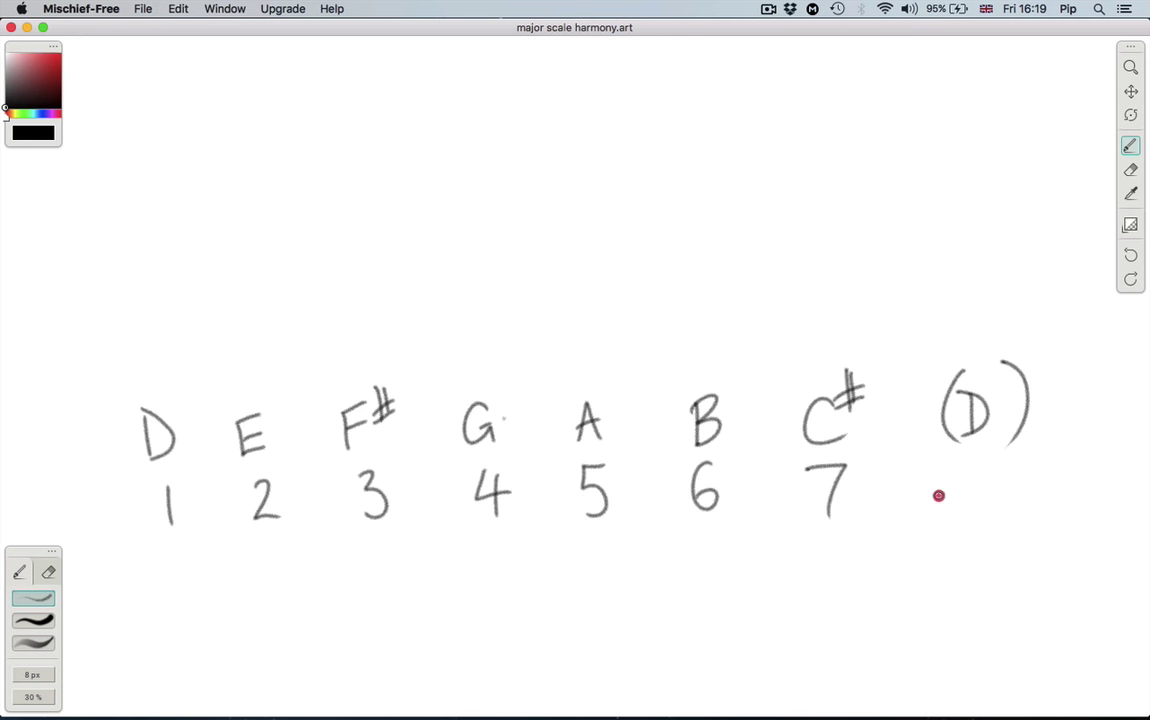
pyautogui.moveTo(948, 466)
pyautogui.mouseDown()
pyautogui.moveTo(942, 515)
pyautogui.moveTo(966, 476)
pyautogui.moveTo(993, 525)
pyautogui.mouseUp()
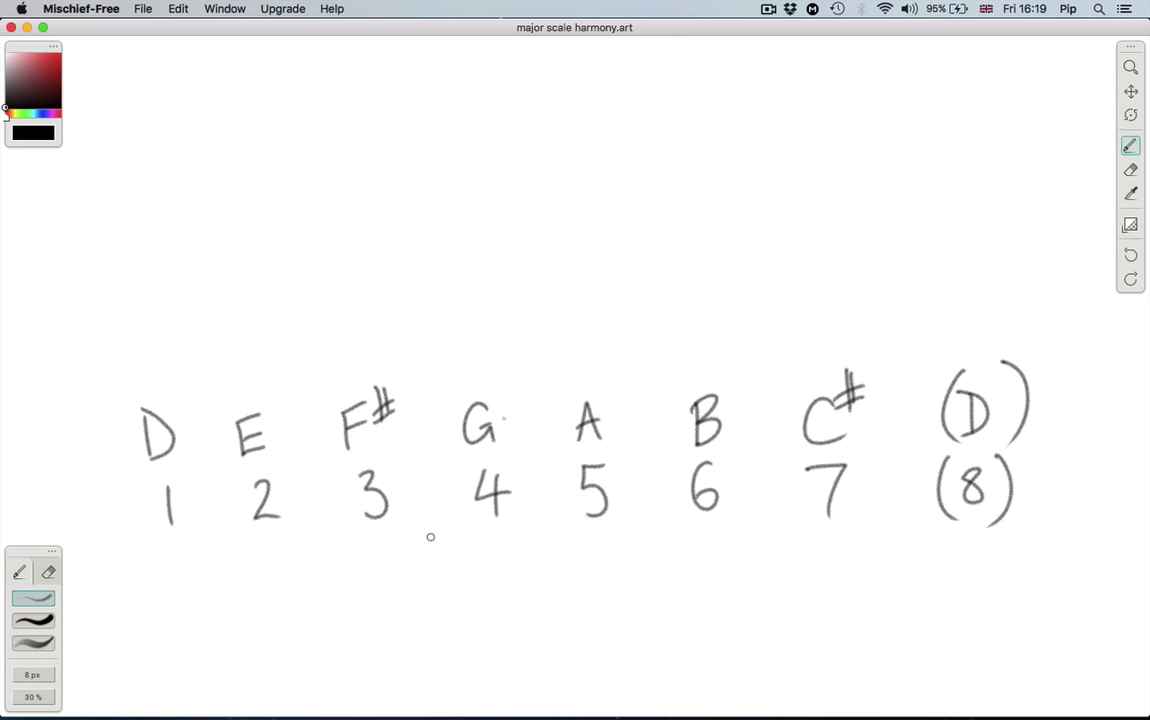
pyautogui.moveTo(186, 555)
pyautogui.mouseDown()
pyautogui.moveTo(235, 589)
pyautogui.moveTo(257, 555)
pyautogui.moveTo(305, 563)
pyautogui.moveTo(340, 587)
pyautogui.moveTo(381, 549)
pyautogui.mouseUp()
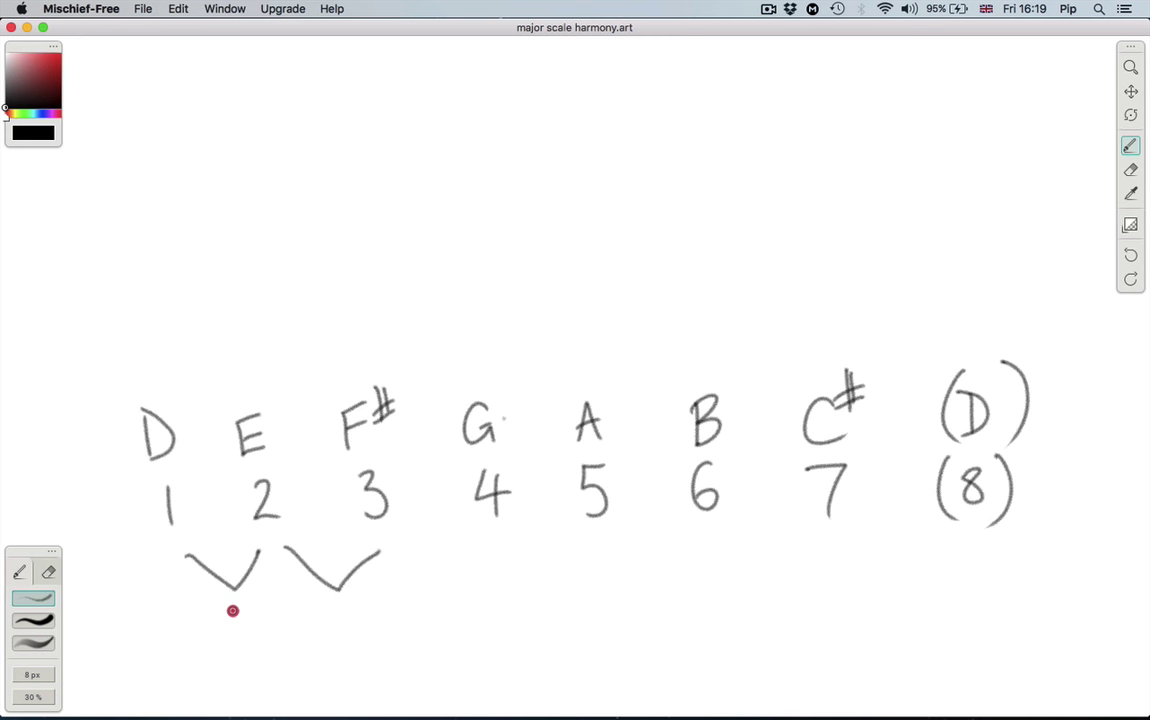
# Draw the remaining interval marks and label the steps T, T, S, T, T, T, S
pyautogui.moveTo(240, 635)
pyautogui.mouseDown()
pyautogui.moveTo(219, 608)
pyautogui.moveTo(257, 604)
pyautogui.mouseUp()
pyautogui.moveTo(343, 642); pyautogui.dragTo(367, 600)
pyautogui.moveTo(405, 546)
pyautogui.mouseDown()
pyautogui.moveTo(436, 572)
pyautogui.moveTo(487, 531)
pyautogui.mouseUp()
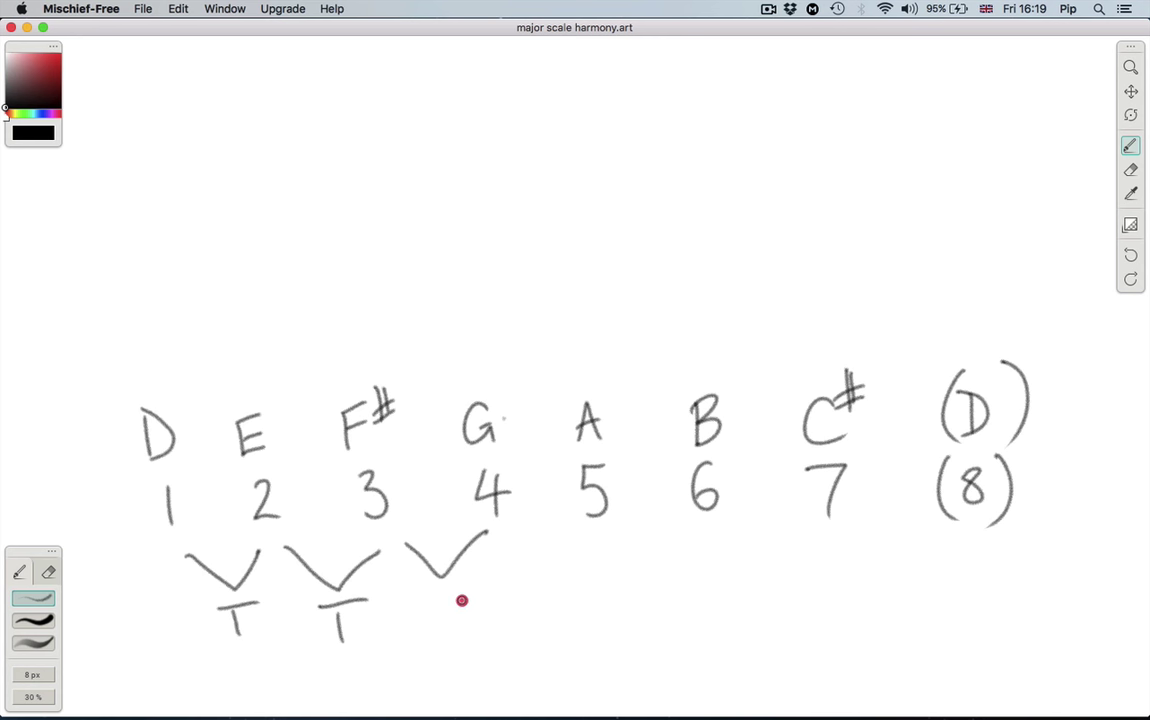
pyautogui.moveTo(459, 599); pyautogui.dragTo(440, 621)
pyautogui.moveTo(512, 541)
pyautogui.mouseDown()
pyautogui.moveTo(549, 572)
pyautogui.moveTo(589, 531)
pyautogui.mouseUp()
pyautogui.moveTo(558, 595); pyautogui.dragTo(561, 626)
pyautogui.moveTo(618, 533)
pyautogui.mouseDown()
pyautogui.moveTo(656, 573)
pyautogui.moveTo(686, 540)
pyautogui.mouseUp()
pyautogui.moveTo(659, 612)
pyautogui.mouseDown()
pyautogui.moveTo(660, 624)
pyautogui.moveTo(680, 589)
pyautogui.mouseUp()
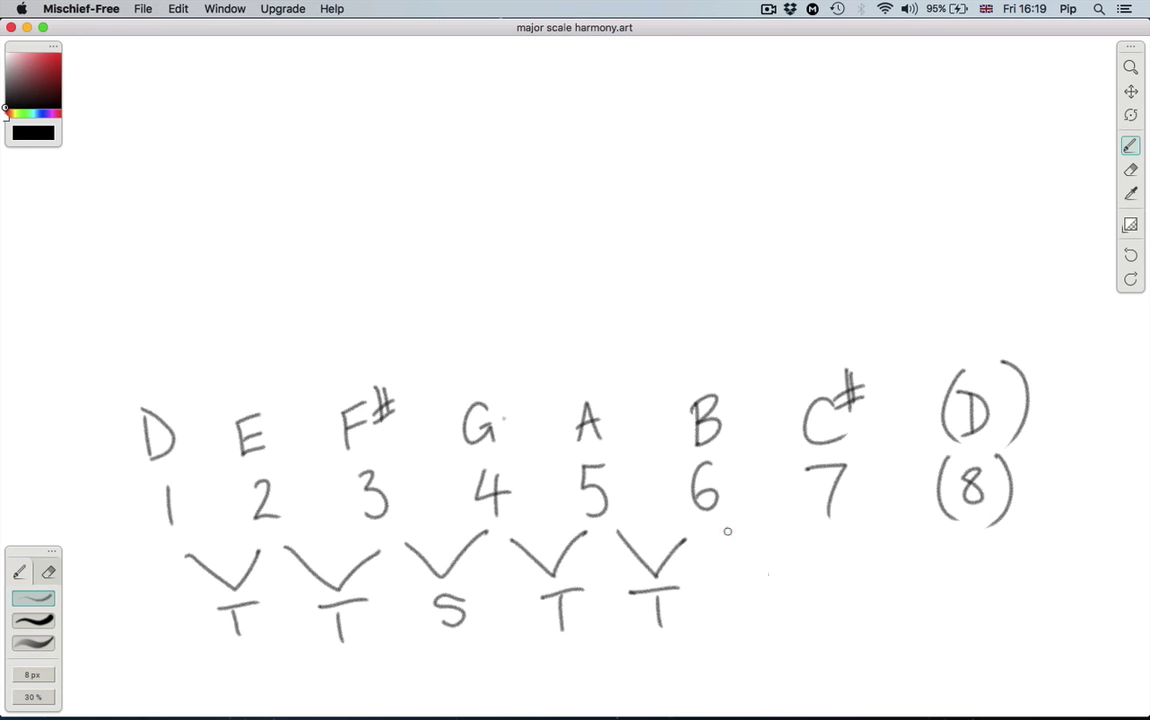
pyautogui.moveTo(724, 528)
pyautogui.mouseDown()
pyautogui.moveTo(770, 572)
pyautogui.moveTo(808, 531)
pyautogui.mouseUp()
pyautogui.moveTo(773, 593); pyautogui.dragTo(772, 624)
pyautogui.moveTo(738, 586); pyautogui.dragTo(790, 580)
pyautogui.moveTo(858, 532)
pyautogui.mouseDown()
pyautogui.moveTo(907, 576)
pyautogui.moveTo(937, 537)
pyautogui.mouseUp()
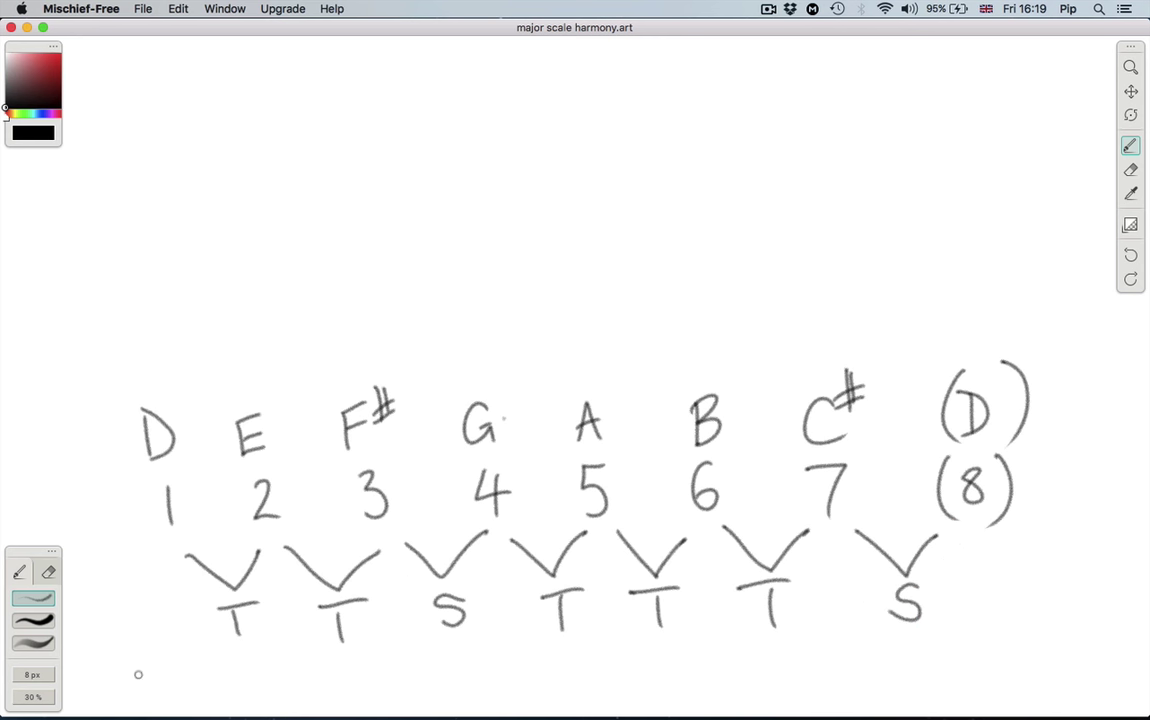
# Write the key 'T = tone, S = semitone' below, then show all desktops
pyautogui.moveTo(139, 666)
pyautogui.mouseDown()
pyautogui.moveTo(143, 700)
pyautogui.moveTo(163, 661)
pyautogui.moveTo(185, 689)
pyautogui.moveTo(230, 688)
pyautogui.moveTo(241, 659)
pyautogui.moveTo(283, 688)
pyautogui.mouseUp()
pyautogui.moveTo(285, 677); pyautogui.dragTo(301, 684)
pyautogui.moveTo(442, 652)
pyautogui.mouseDown()
pyautogui.moveTo(434, 686)
pyautogui.moveTo(507, 659)
pyautogui.moveTo(505, 672)
pyautogui.moveTo(547, 684)
pyautogui.mouseUp()
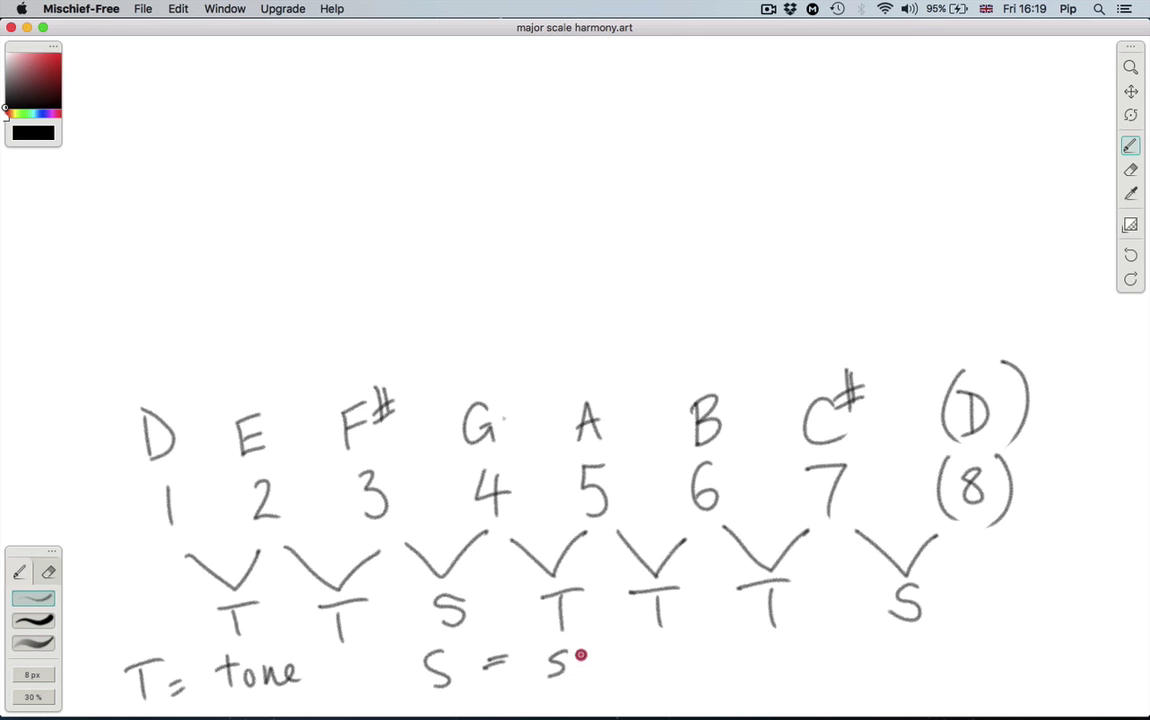
pyautogui.moveTo(622, 652)
pyautogui.mouseDown()
pyautogui.moveTo(620, 680)
pyautogui.moveTo(643, 685)
pyautogui.moveTo(665, 650)
pyautogui.moveTo(661, 666)
pyautogui.moveTo(707, 680)
pyautogui.moveTo(746, 662)
pyautogui.mouseUp()
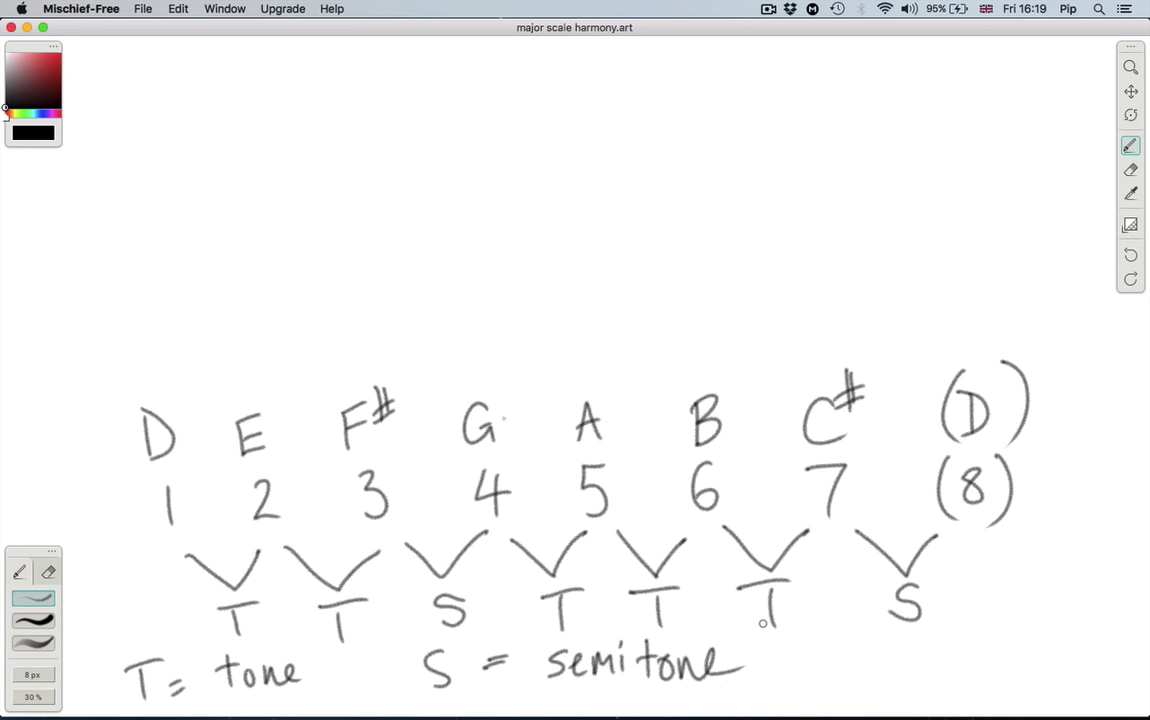
pyautogui.hotkey('ctrl', 'Up')
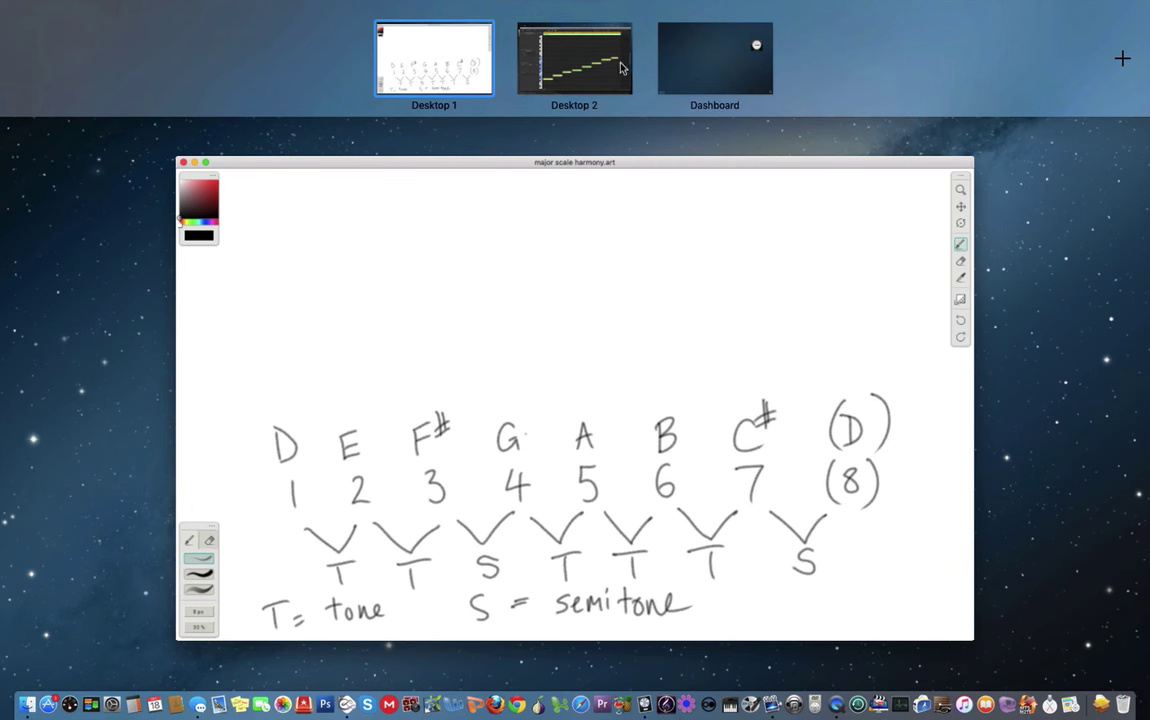
# Back in Logic, inspect the scale notes' pitch tags, including the top note, A3 and B3
pyautogui.click(601, 71)
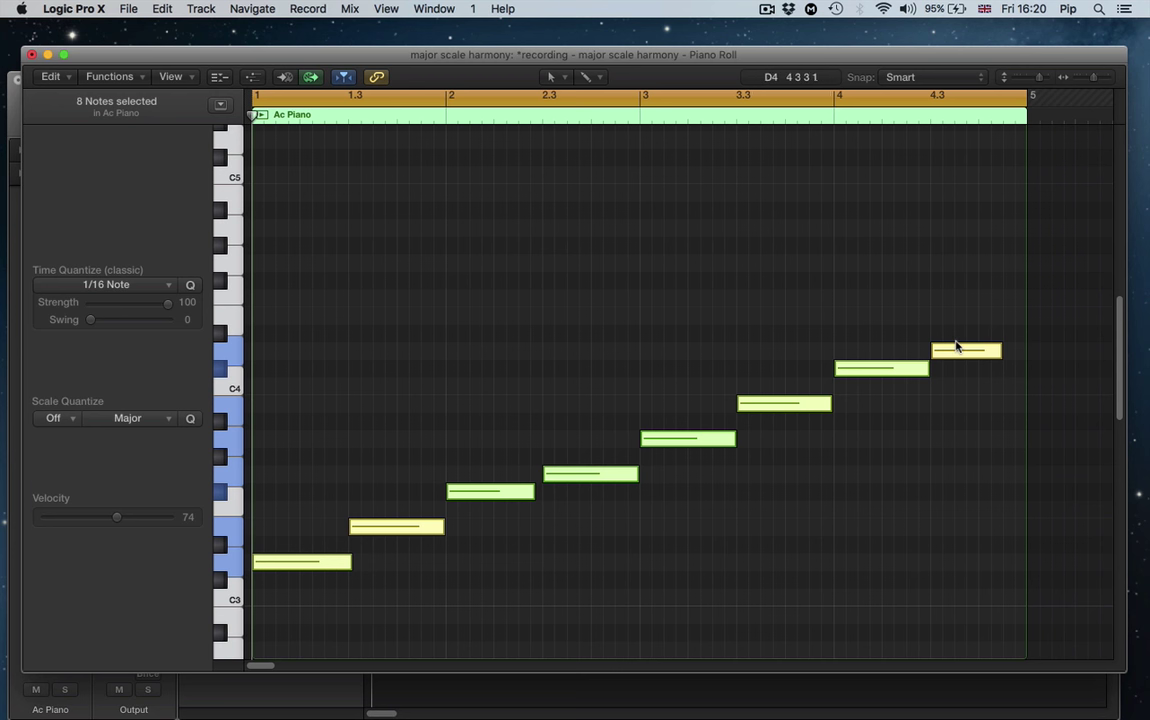
pyautogui.click(955, 347)
pyautogui.moveTo(484, 495)
pyautogui.moveTo(687, 438)
pyautogui.click(467, 492)
pyautogui.click(676, 440)
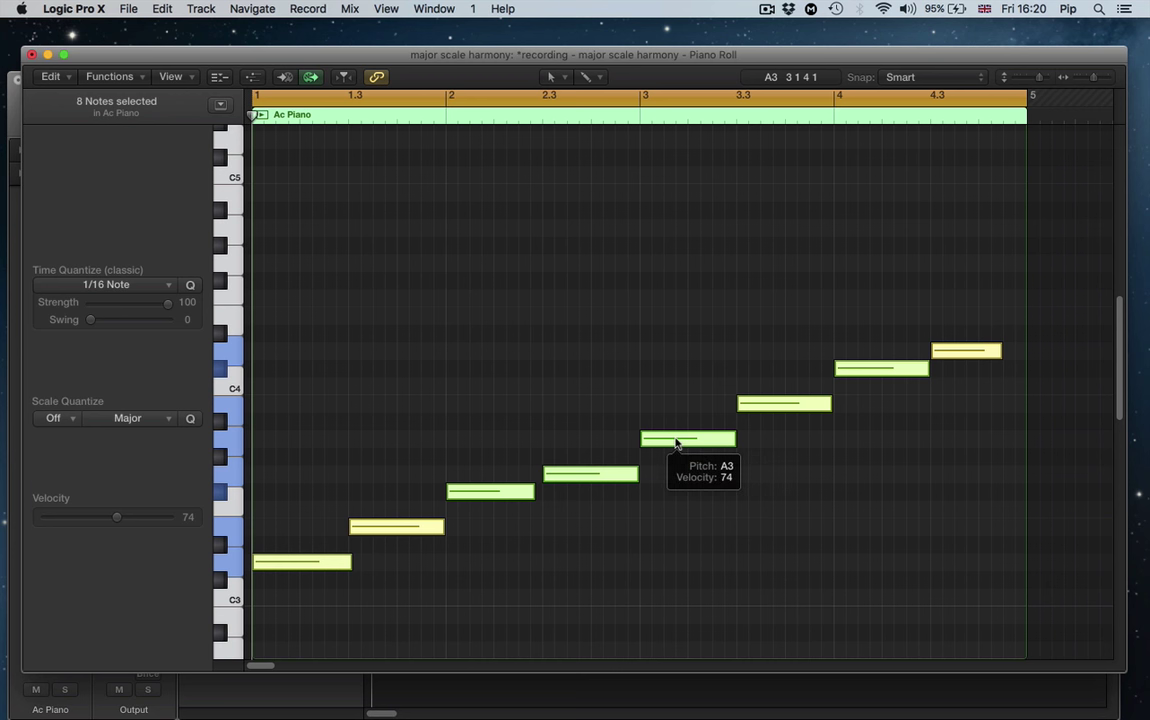
pyautogui.click(390, 525)
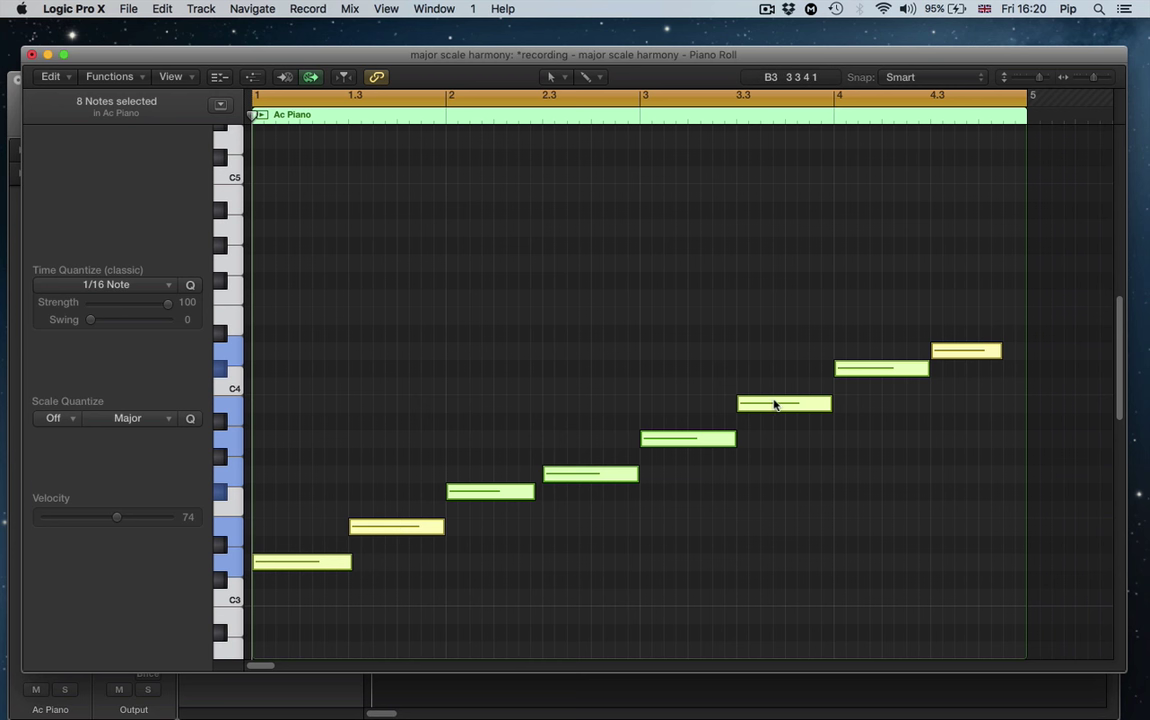
pyautogui.click(774, 404)
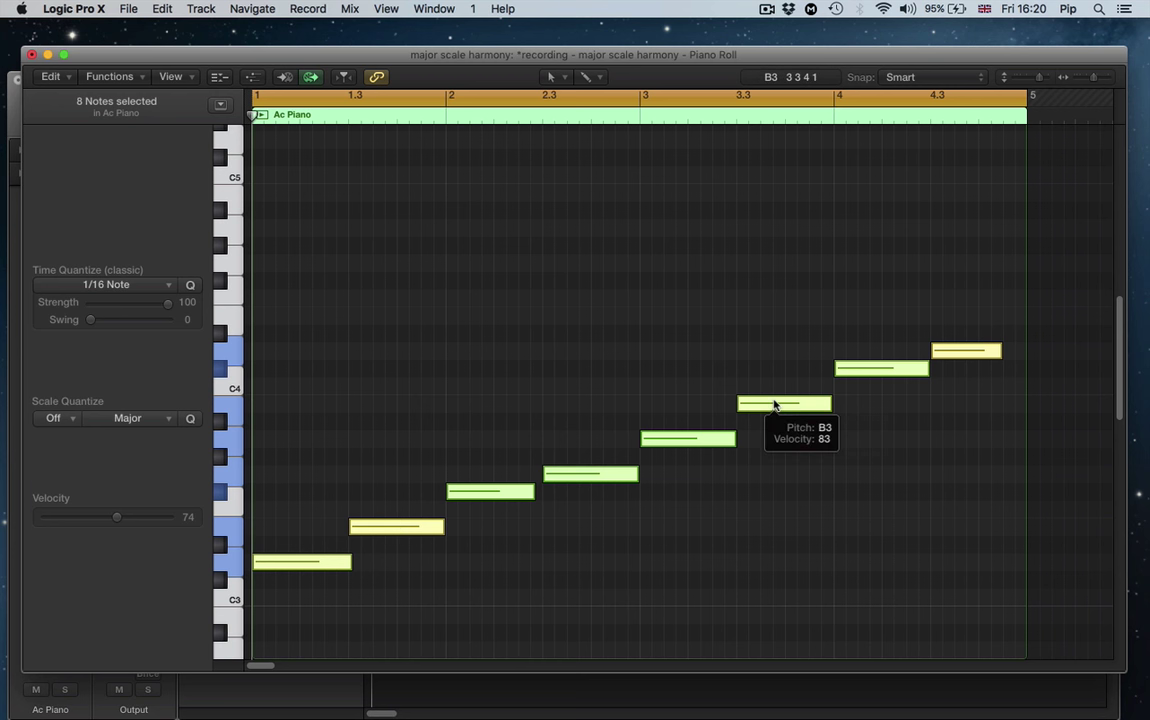
# Zoom out so all four bars fit and check individual scale notes again
pyautogui.click(1081, 80)
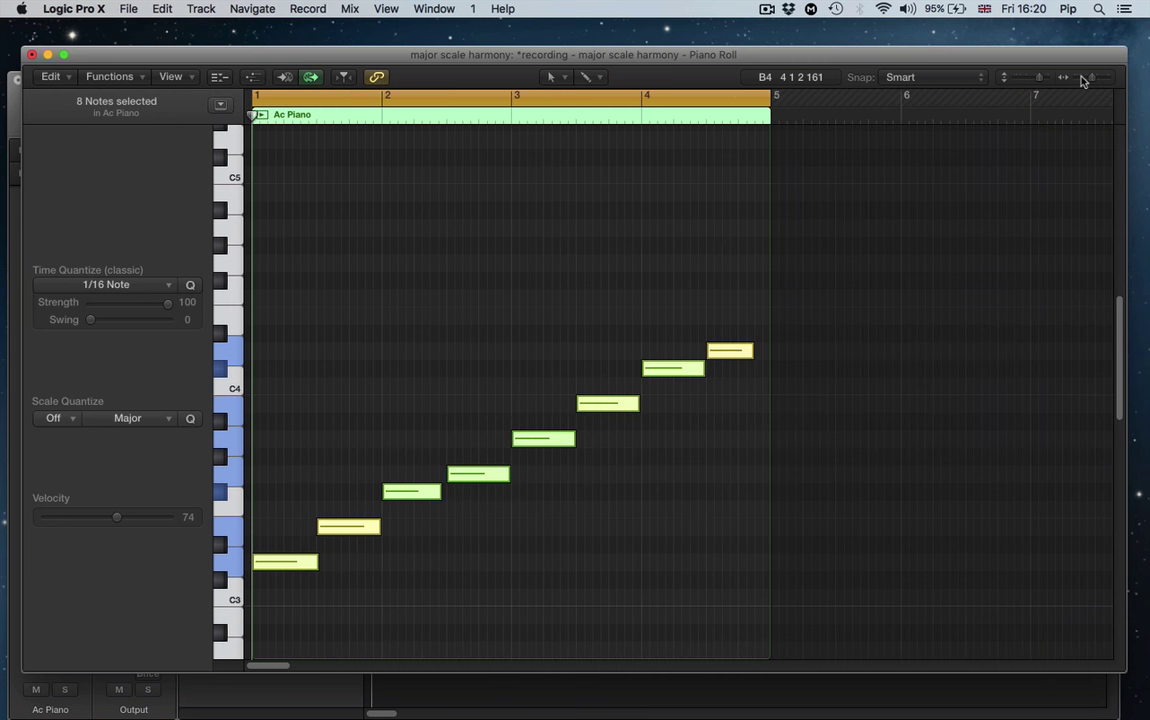
pyautogui.click(424, 496)
pyautogui.click(524, 440)
pyautogui.click(603, 406)
# Record a second line of notes stacked over the scale from bar 1 and select all notes
pyautogui.hotkey('ctrl', 'shift', 'c')
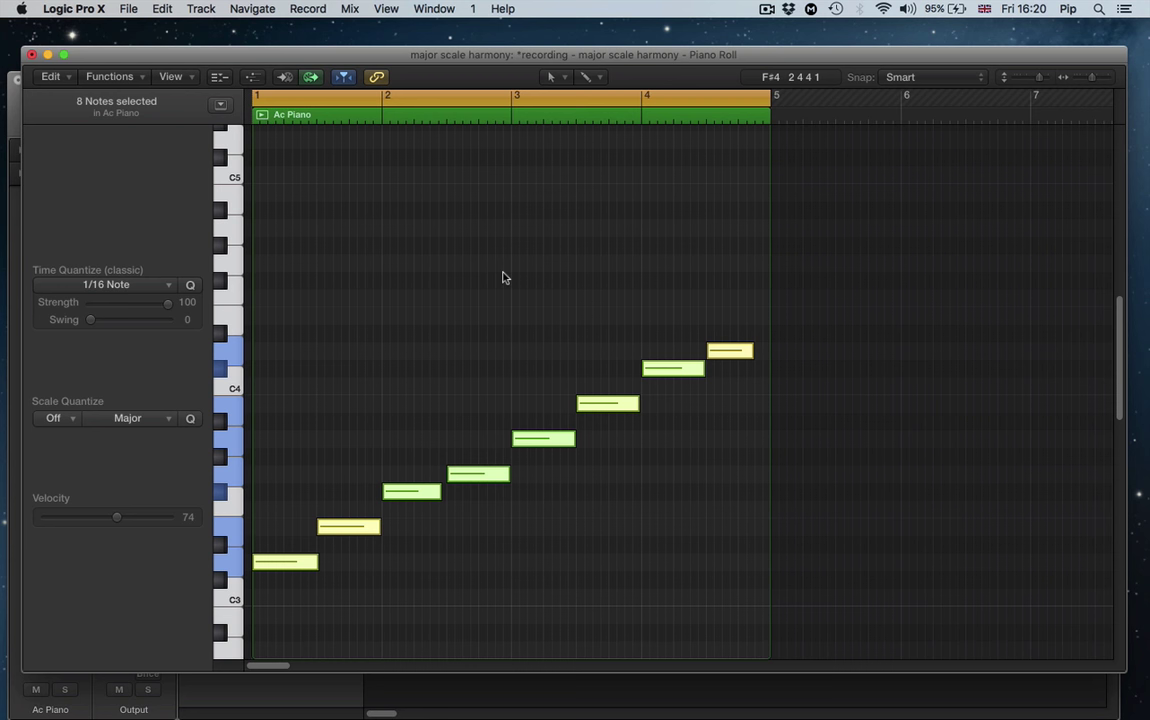
pyautogui.press('r')
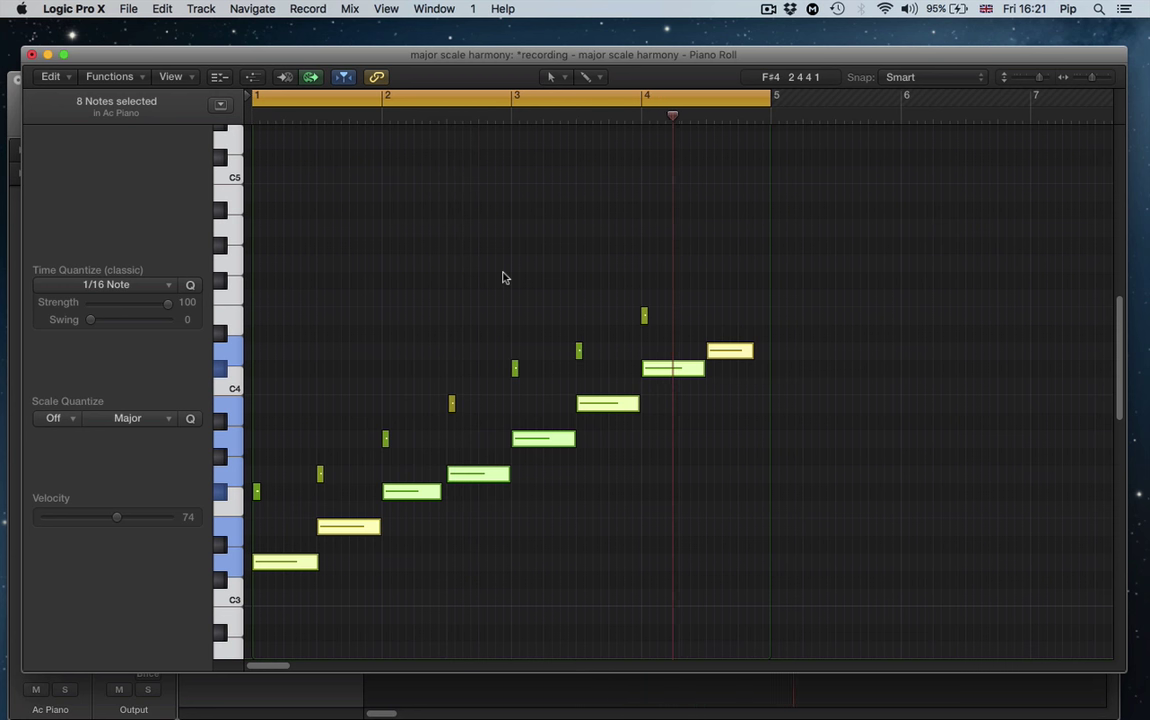
pyautogui.press('space')
pyautogui.press('super+a')
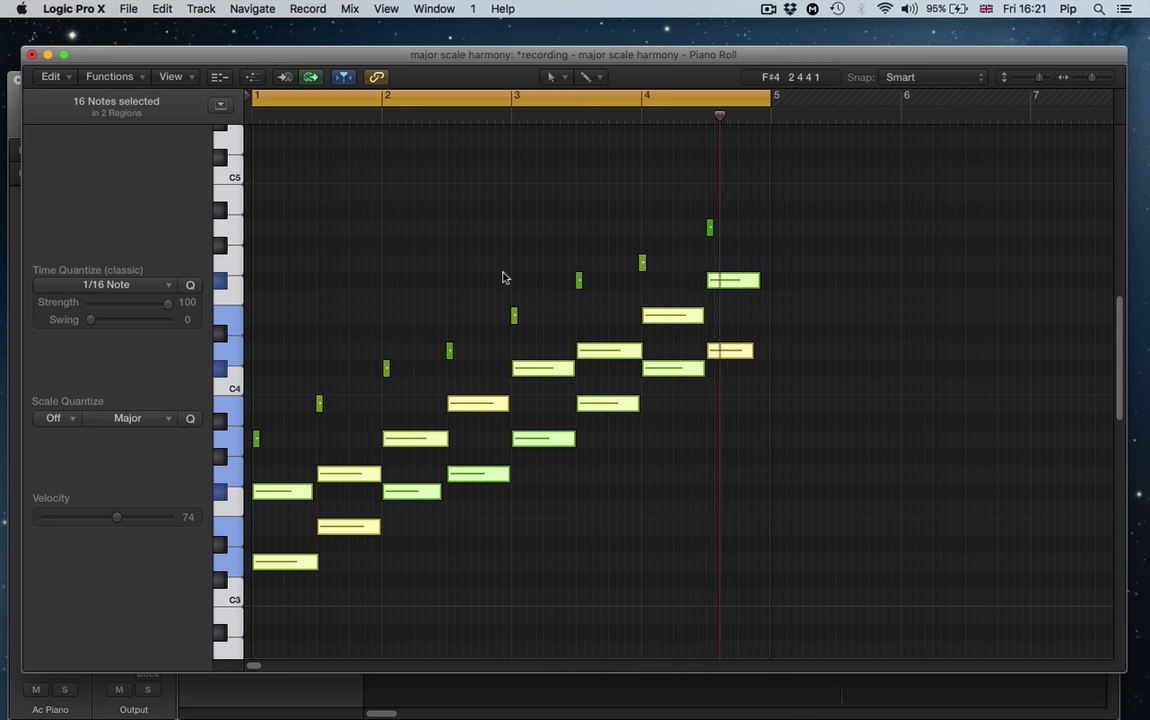
# Finish the third line, quantize all 24 notes, play them back, and return to Mischief
pyautogui.press('space')
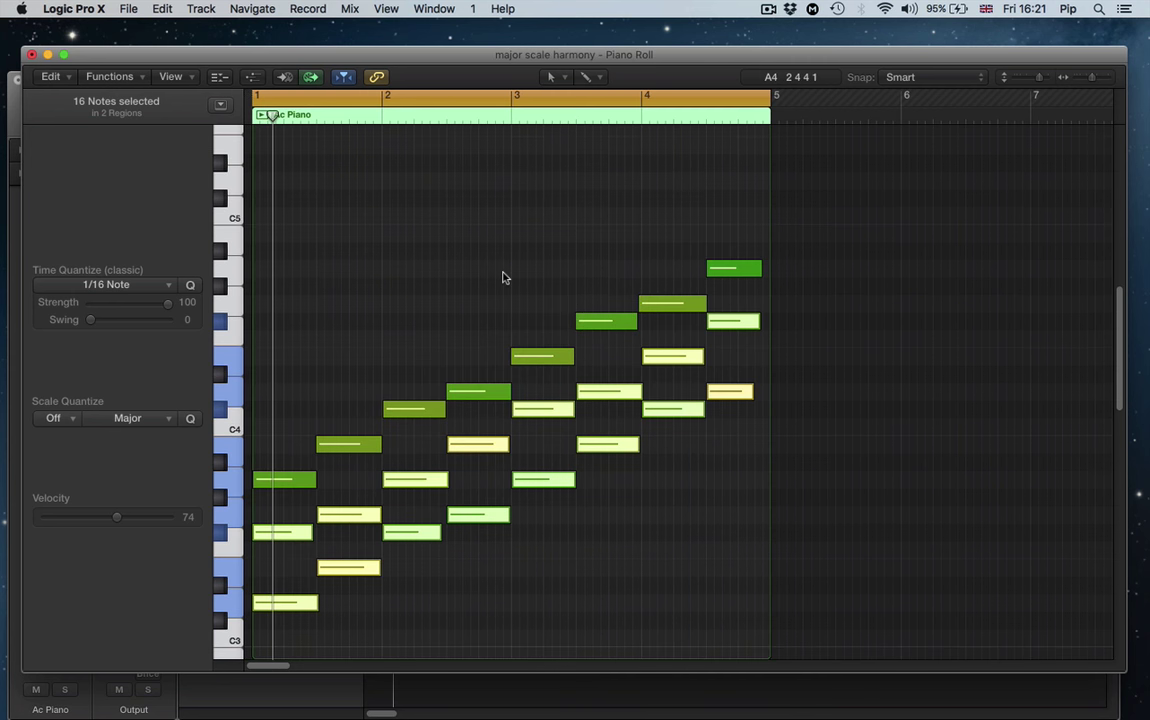
pyautogui.press('super+a')
pyautogui.press('q')
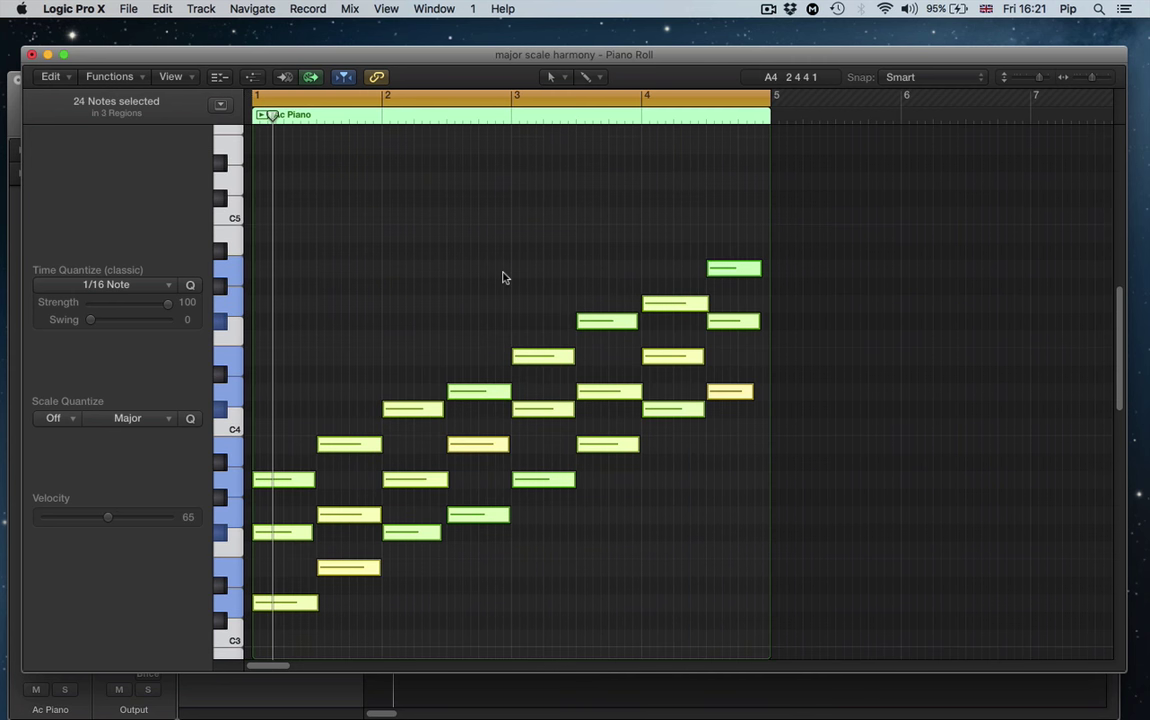
pyautogui.press('space')
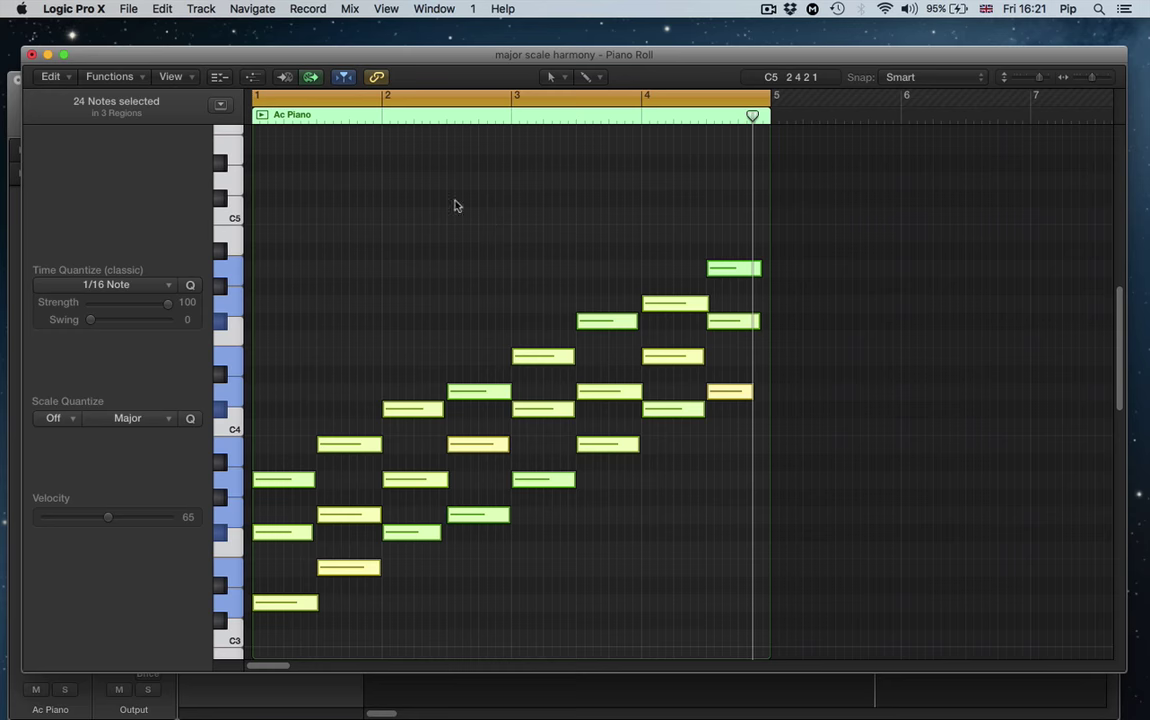
pyautogui.moveTo(3, 5)
pyautogui.click(442, 55)
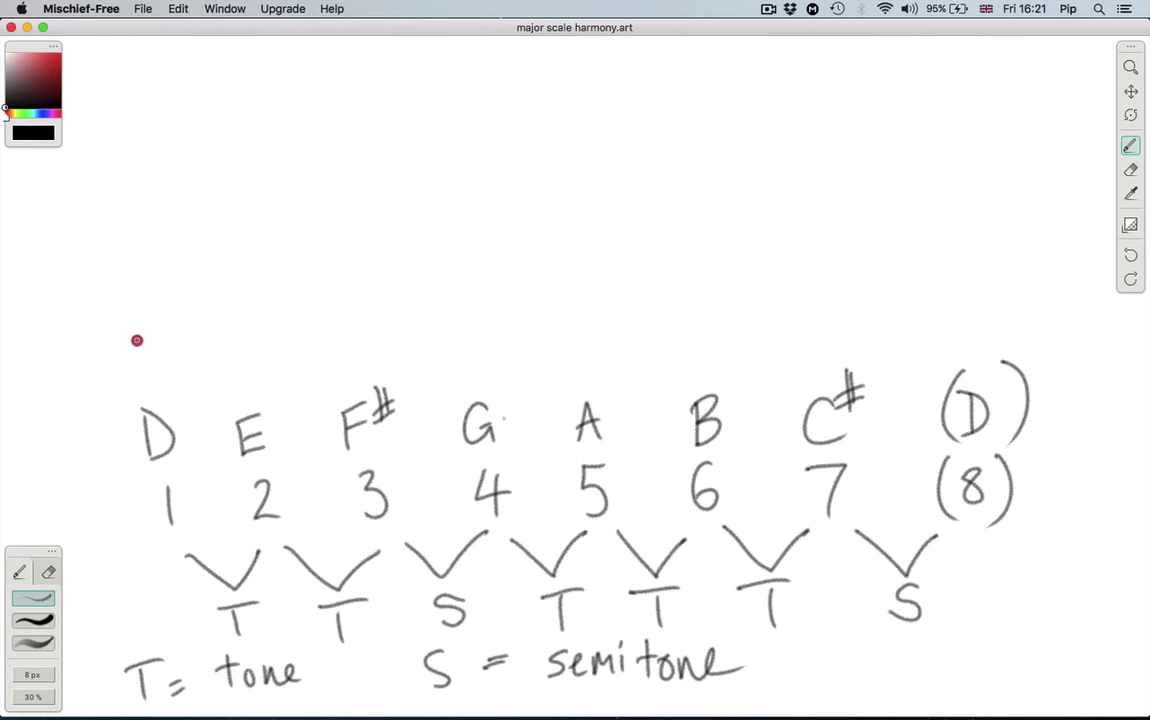
# Handwrite the thirds row F#, G, A, B, C#, D, E, F# above the scale
pyautogui.moveTo(137, 340)
pyautogui.mouseDown()
pyautogui.moveTo(136, 377)
pyautogui.moveTo(157, 330)
pyautogui.moveTo(151, 354)
pyautogui.mouseUp()
pyautogui.moveTo(167, 306); pyautogui.dragTo(166, 331)
pyautogui.moveTo(179, 303)
pyautogui.mouseDown()
pyautogui.moveTo(170, 346)
pyautogui.moveTo(180, 336)
pyautogui.moveTo(152, 330)
pyautogui.moveTo(175, 323)
pyautogui.moveTo(158, 344)
pyautogui.moveTo(193, 325)
pyautogui.moveTo(251, 319)
pyautogui.moveTo(243, 354)
pyautogui.moveTo(274, 338)
pyautogui.mouseUp()
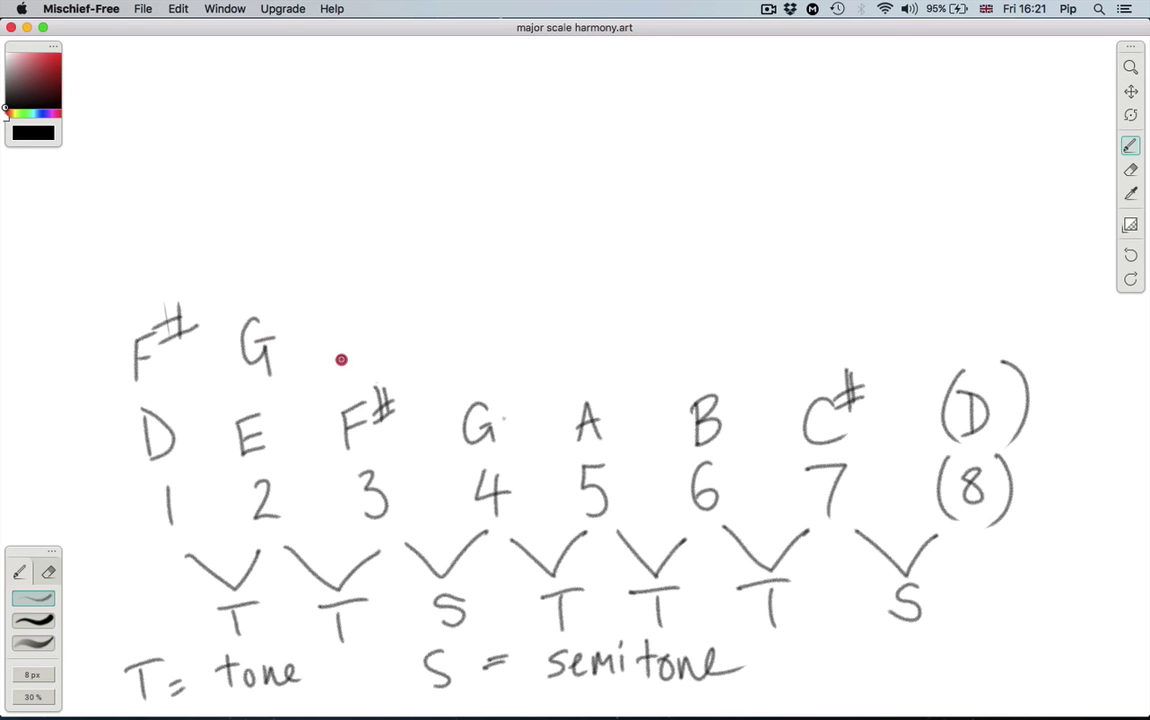
pyautogui.moveTo(346, 344)
pyautogui.mouseDown()
pyautogui.moveTo(367, 353)
pyautogui.moveTo(368, 332)
pyautogui.mouseUp()
pyautogui.moveTo(467, 326); pyautogui.dragTo(470, 357)
pyautogui.moveTo(588, 322)
pyautogui.mouseDown()
pyautogui.moveTo(598, 351)
pyautogui.moveTo(604, 342)
pyautogui.mouseUp()
pyautogui.moveTo(617, 298)
pyautogui.mouseDown()
pyautogui.moveTo(614, 336)
pyautogui.moveTo(622, 311)
pyautogui.mouseUp()
pyautogui.moveTo(600, 330); pyautogui.dragTo(624, 322)
pyautogui.moveTo(705, 318); pyautogui.dragTo(701, 359)
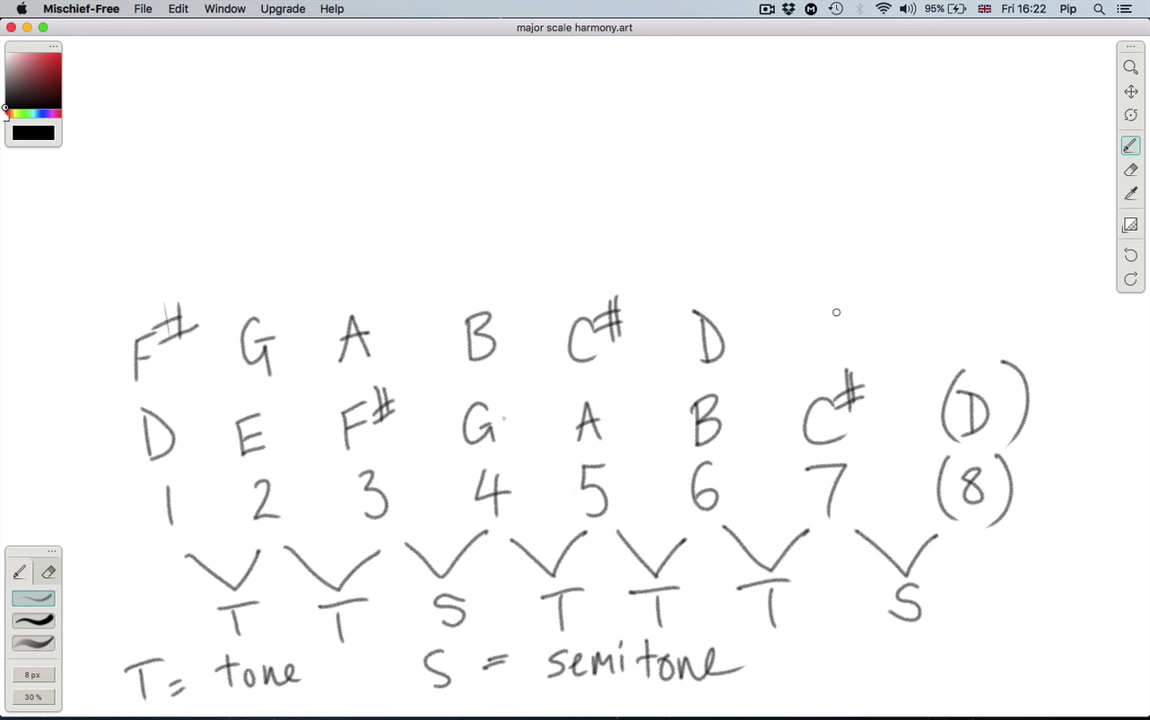
pyautogui.moveTo(842, 311)
pyautogui.mouseDown()
pyautogui.moveTo(816, 313)
pyautogui.moveTo(846, 348)
pyautogui.moveTo(842, 331)
pyautogui.mouseUp()
pyautogui.moveTo(975, 308); pyautogui.dragTo(972, 340)
pyautogui.moveTo(1001, 290)
pyautogui.mouseDown()
pyautogui.moveTo(1000, 320)
pyautogui.moveTo(1011, 303)
pyautogui.mouseUp()
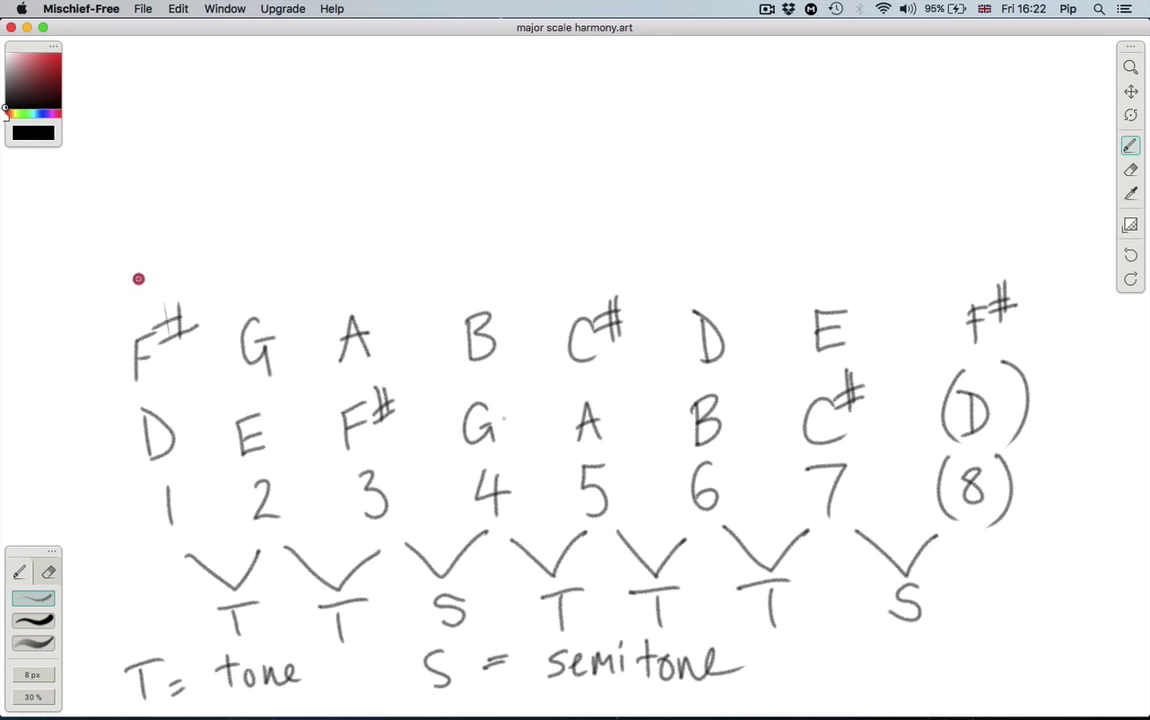
# Start the fifths row on top with A, B, C# and D
pyautogui.moveTo(138, 279)
pyautogui.mouseDown()
pyautogui.moveTo(141, 234)
pyautogui.moveTo(163, 276)
pyautogui.mouseUp()
pyautogui.moveTo(140, 258); pyautogui.dragTo(158, 257)
pyautogui.moveTo(250, 238); pyautogui.dragTo(252, 278)
pyautogui.moveTo(251, 236)
pyautogui.mouseDown()
pyautogui.moveTo(270, 236)
pyautogui.moveTo(253, 278)
pyautogui.mouseUp()
pyautogui.moveTo(366, 246); pyautogui.dragTo(362, 277)
pyautogui.moveTo(380, 250)
pyautogui.mouseDown()
pyautogui.moveTo(382, 216)
pyautogui.moveTo(385, 248)
pyautogui.moveTo(399, 230)
pyautogui.moveTo(400, 242)
pyautogui.mouseUp()
pyautogui.moveTo(475, 246); pyautogui.dragTo(476, 286)
pyautogui.moveTo(476, 248)
pyautogui.mouseDown()
pyautogui.moveTo(490, 262)
pyautogui.moveTo(474, 282)
pyautogui.mouseUp()
# Finish the fifths row with E, F#, G, A and write the 'Chords 1-7' heading
pyautogui.moveTo(604, 234)
pyautogui.mouseDown()
pyautogui.moveTo(574, 235)
pyautogui.moveTo(606, 269)
pyautogui.mouseUp()
pyautogui.moveTo(574, 251); pyautogui.dragTo(599, 250)
pyautogui.moveTo(702, 276)
pyautogui.mouseDown()
pyautogui.moveTo(701, 236)
pyautogui.moveTo(693, 254)
pyautogui.moveTo(733, 211)
pyautogui.moveTo(736, 242)
pyautogui.mouseUp()
pyautogui.moveTo(716, 236)
pyautogui.mouseDown()
pyautogui.moveTo(744, 234)
pyautogui.moveTo(746, 220)
pyautogui.mouseUp()
pyautogui.moveTo(838, 238)
pyautogui.mouseDown()
pyautogui.moveTo(812, 243)
pyautogui.moveTo(847, 246)
pyautogui.mouseUp()
pyautogui.moveTo(969, 261)
pyautogui.mouseDown()
pyautogui.moveTo(981, 228)
pyautogui.moveTo(991, 263)
pyautogui.mouseUp()
pyautogui.moveTo(969, 244); pyautogui.dragTo(994, 241)
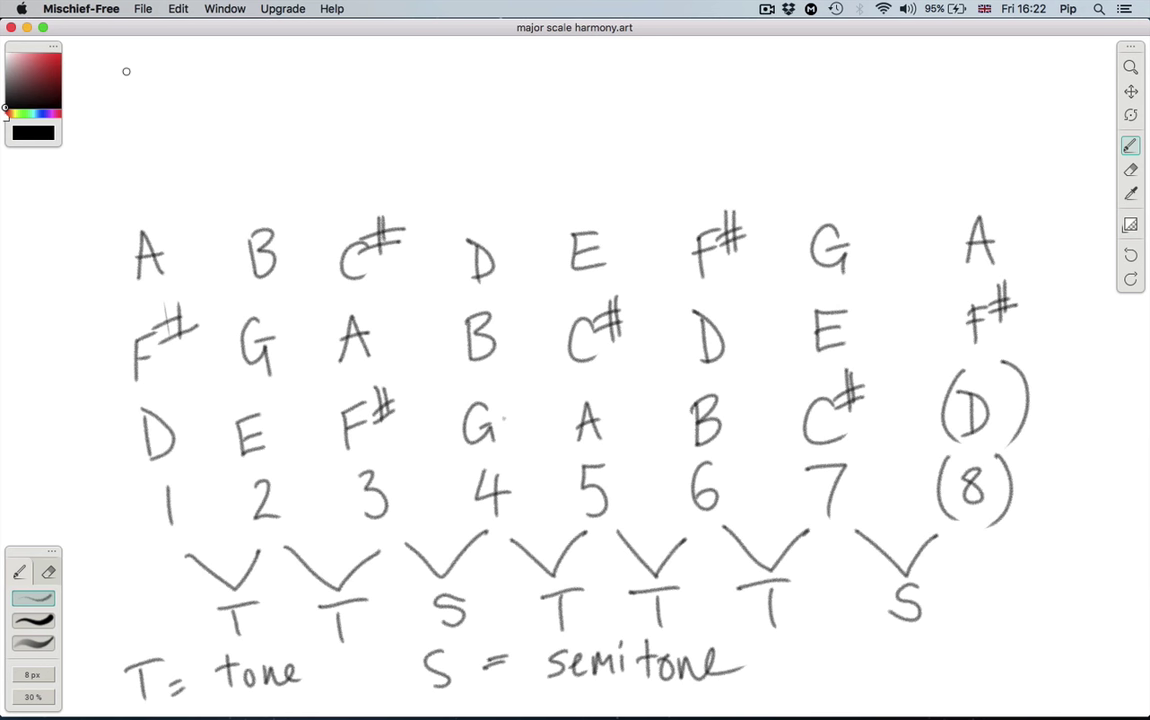
pyautogui.moveTo(146, 133)
pyautogui.mouseDown()
pyautogui.moveTo(249, 153)
pyautogui.moveTo(256, 137)
pyautogui.moveTo(262, 151)
pyautogui.moveTo(331, 131)
pyautogui.moveTo(378, 140)
pyautogui.moveTo(455, 142)
pyautogui.mouseUp()
# Extend the heading with 'in D – triads' and circle the word 'triads'
pyautogui.moveTo(490, 97); pyautogui.dragTo(491, 146)
pyautogui.moveTo(490, 97); pyautogui.dragTo(493, 145)
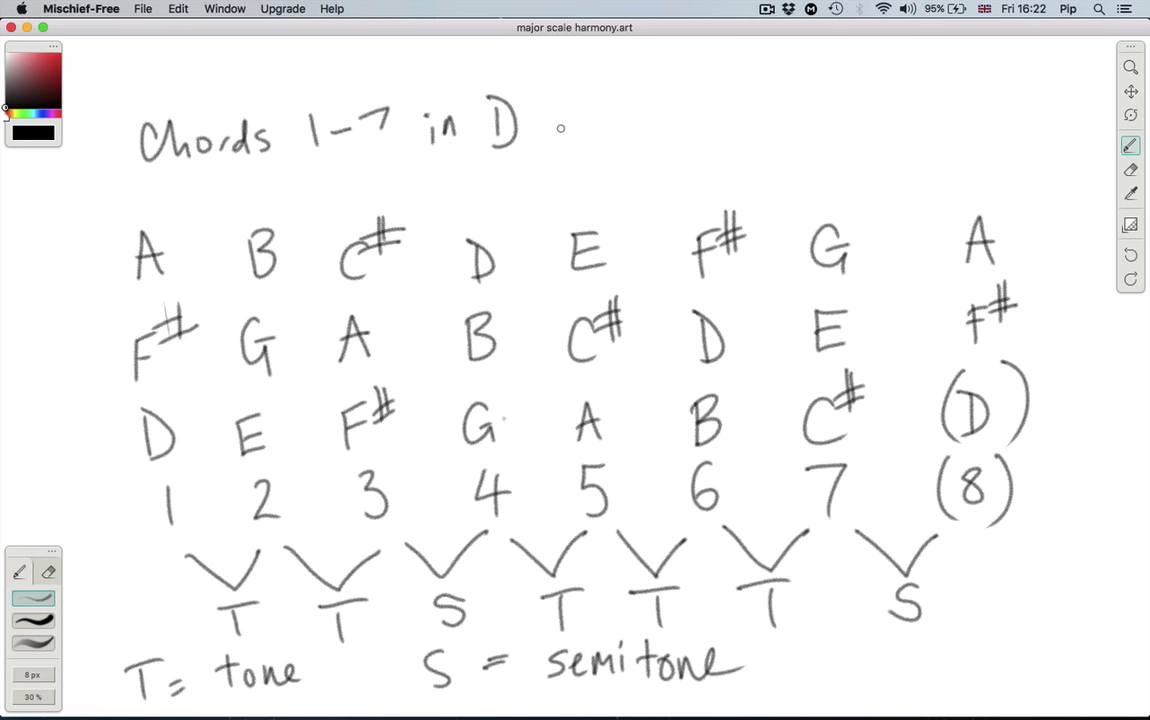
pyautogui.moveTo(562, 125); pyautogui.dragTo(597, 124)
pyautogui.moveTo(657, 102)
pyautogui.mouseDown()
pyautogui.moveTo(655, 140)
pyautogui.moveTo(664, 114)
pyautogui.moveTo(695, 118)
pyautogui.moveTo(705, 140)
pyautogui.mouseUp()
pyautogui.moveTo(732, 122)
pyautogui.mouseDown()
pyautogui.moveTo(736, 140)
pyautogui.moveTo(751, 121)
pyautogui.moveTo(786, 118)
pyautogui.moveTo(768, 134)
pyautogui.mouseUp()
pyautogui.moveTo(709, 66)
pyautogui.mouseDown()
pyautogui.moveTo(649, 82)
pyautogui.moveTo(801, 128)
pyautogui.moveTo(700, 68)
pyautogui.mouseUp()
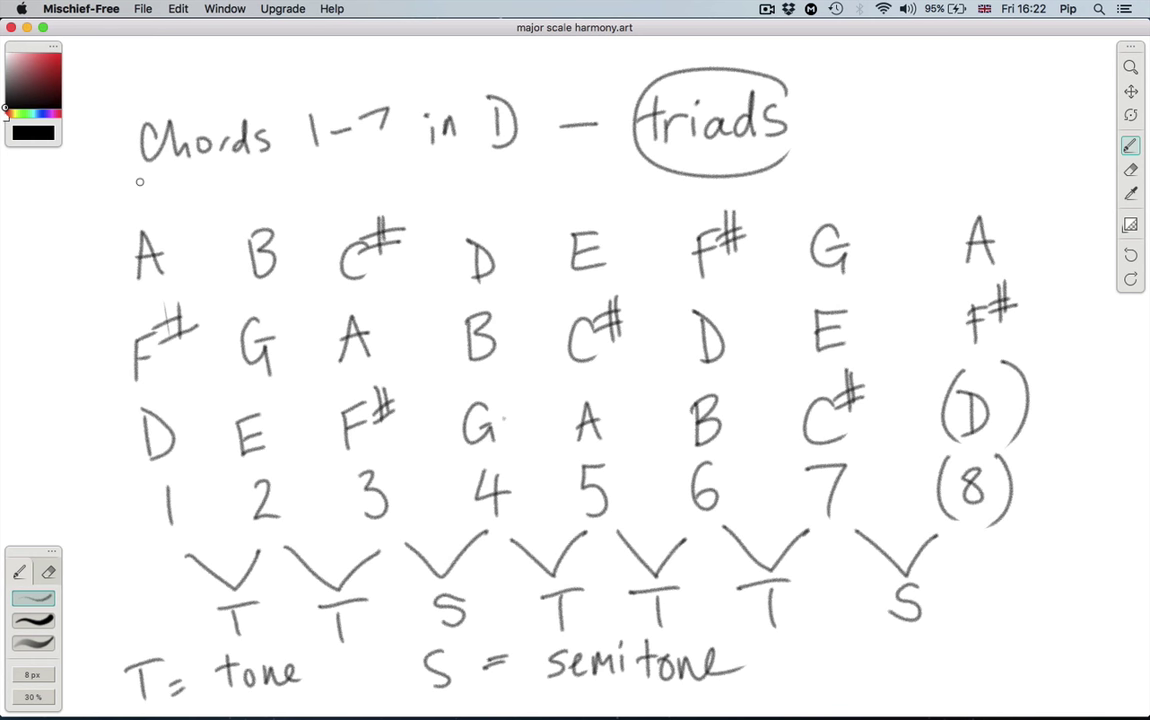
# Pan the canvas to the space below the legend and begin writing Dmaj
pyautogui.hscroll(10, 140, 181)
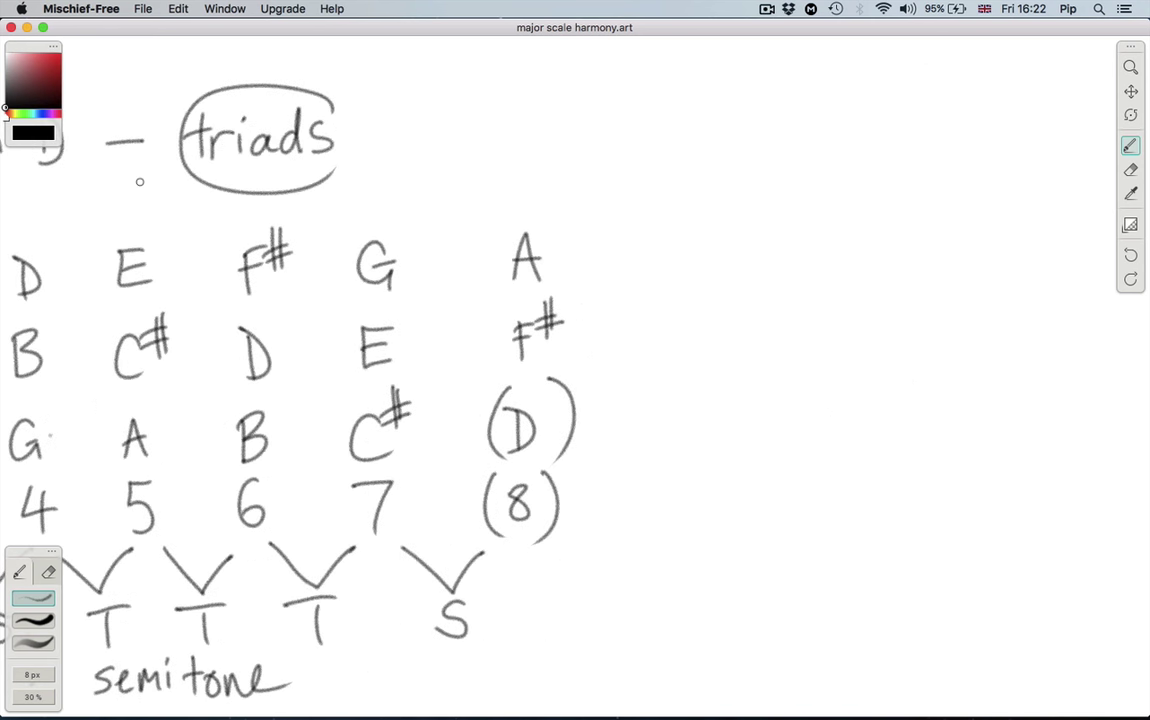
pyautogui.hscroll(12, 140, 181)
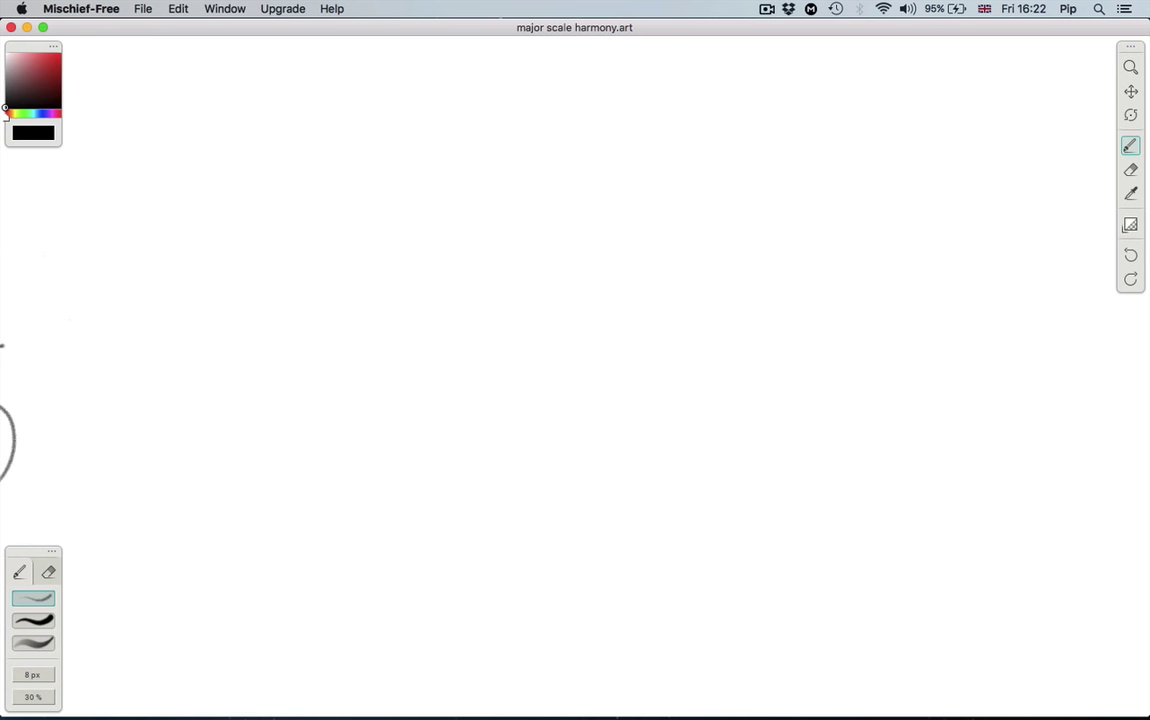
pyautogui.hscroll(-17, 575, 380)
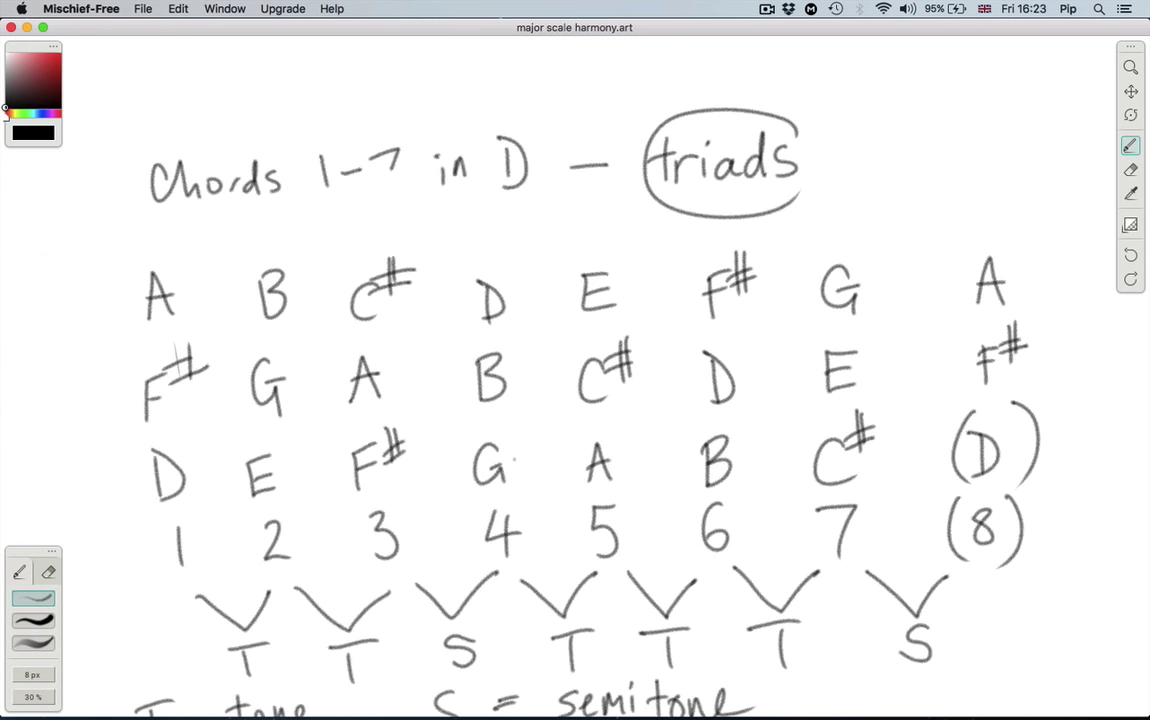
pyautogui.scroll(-5, 575, 380)
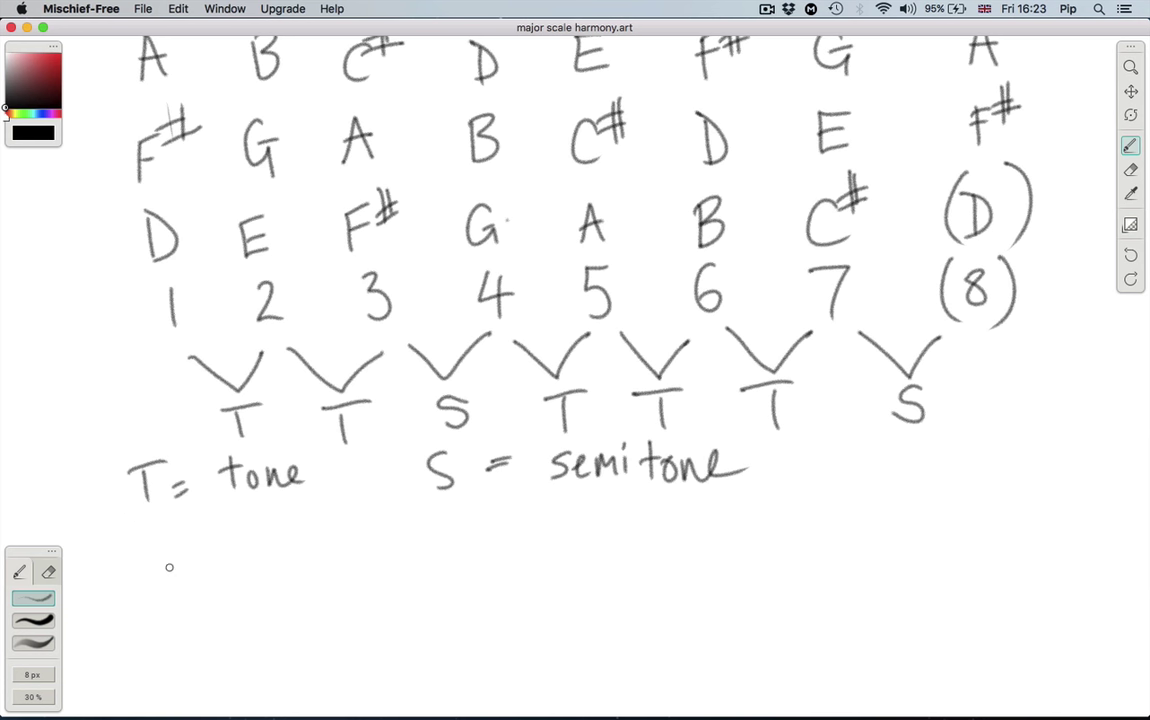
pyautogui.moveTo(157, 548)
pyautogui.mouseDown()
pyautogui.moveTo(160, 595)
pyautogui.moveTo(207, 579)
pyautogui.mouseUp()
# Finish Dmaj and write the chord names Emin., F#m, G and A
pyautogui.click(251, 551)
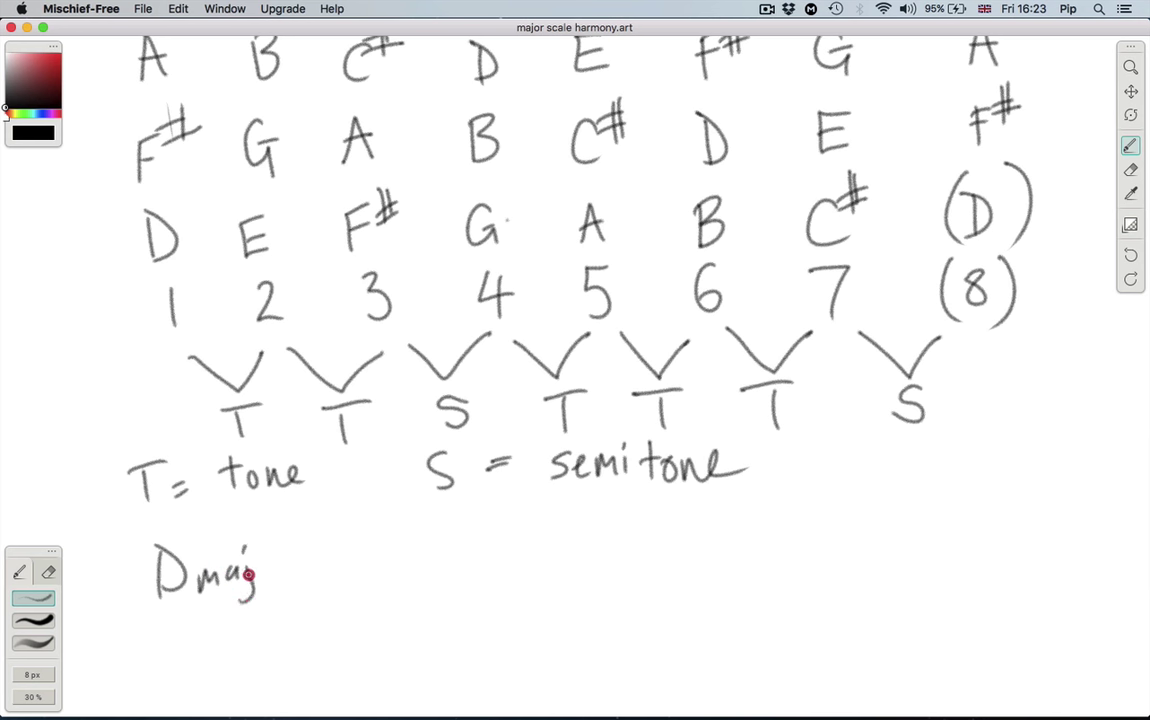
pyautogui.moveTo(256, 618); pyautogui.dragTo(256, 634)
pyautogui.moveTo(272, 625)
pyautogui.mouseDown()
pyautogui.moveTo(302, 647)
pyautogui.moveTo(327, 647)
pyautogui.mouseUp()
pyautogui.click(336, 633)
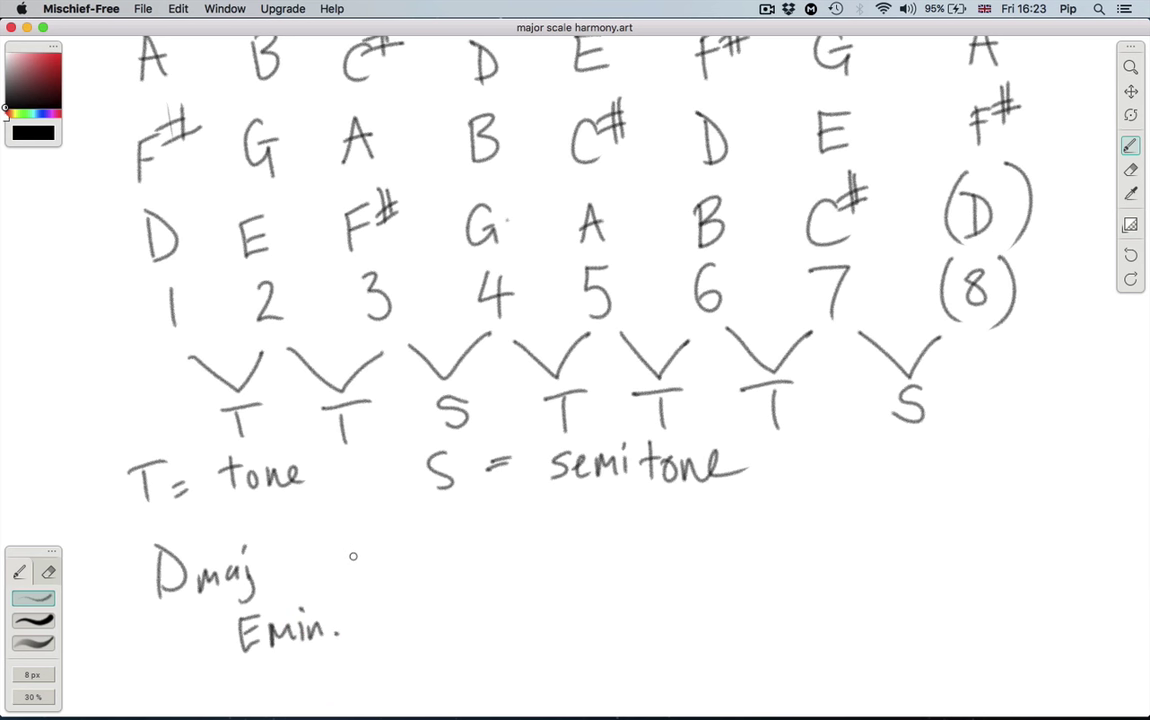
pyautogui.moveTo(351, 544); pyautogui.dragTo(350, 584)
pyautogui.moveTo(350, 548)
pyautogui.mouseDown()
pyautogui.moveTo(362, 547)
pyautogui.moveTo(362, 563)
pyautogui.mouseUp()
pyautogui.moveTo(374, 540)
pyautogui.mouseDown()
pyautogui.moveTo(381, 566)
pyautogui.moveTo(392, 541)
pyautogui.mouseUp()
pyautogui.moveTo(366, 556)
pyautogui.mouseDown()
pyautogui.moveTo(390, 553)
pyautogui.moveTo(410, 583)
pyautogui.mouseUp()
pyautogui.moveTo(489, 537)
pyautogui.mouseDown()
pyautogui.moveTo(511, 570)
pyautogui.moveTo(513, 550)
pyautogui.mouseUp()
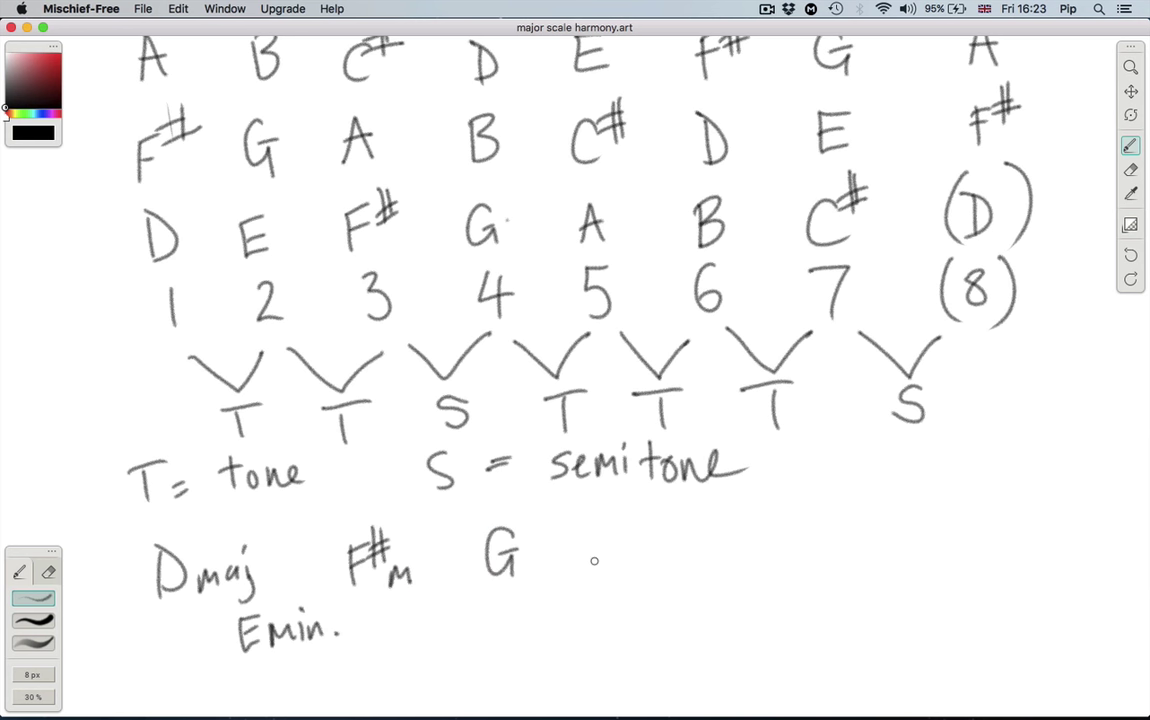
pyautogui.moveTo(587, 577); pyautogui.dragTo(600, 567)
# Erase the badly drawn A with the eraser and redraw it with the pen
pyautogui.click(48, 572)
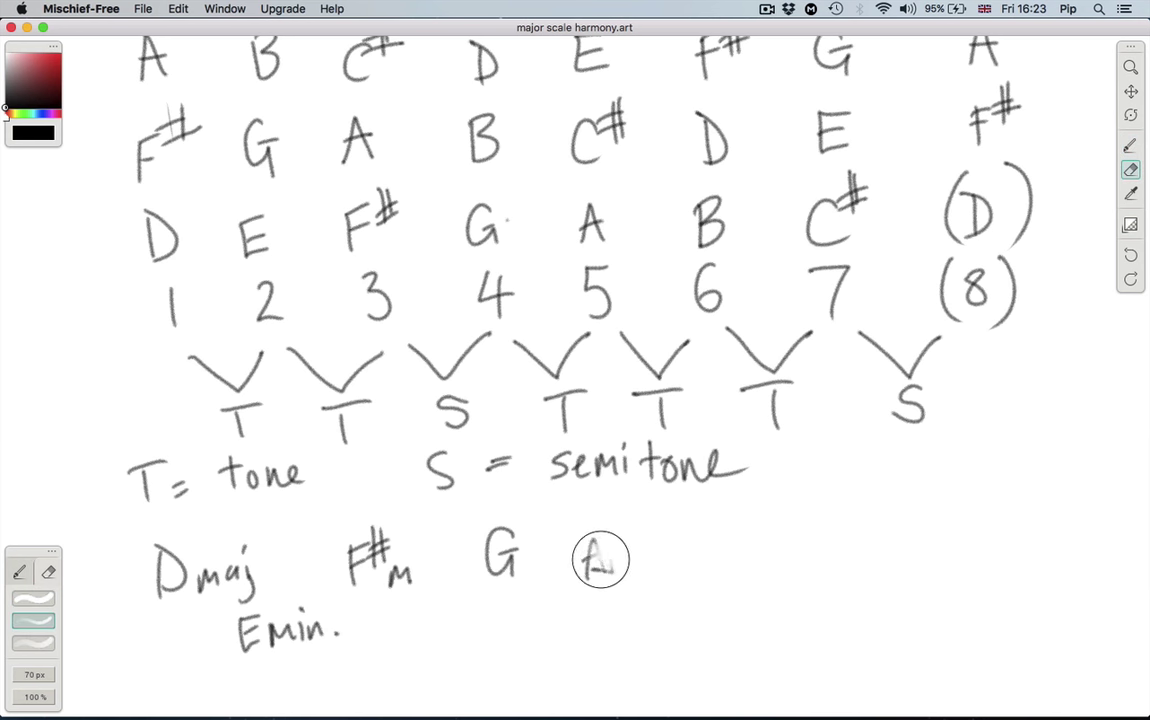
pyautogui.moveTo(601, 559)
pyautogui.mouseDown()
pyautogui.moveTo(606, 549)
pyautogui.moveTo(585, 580)
pyautogui.mouseUp()
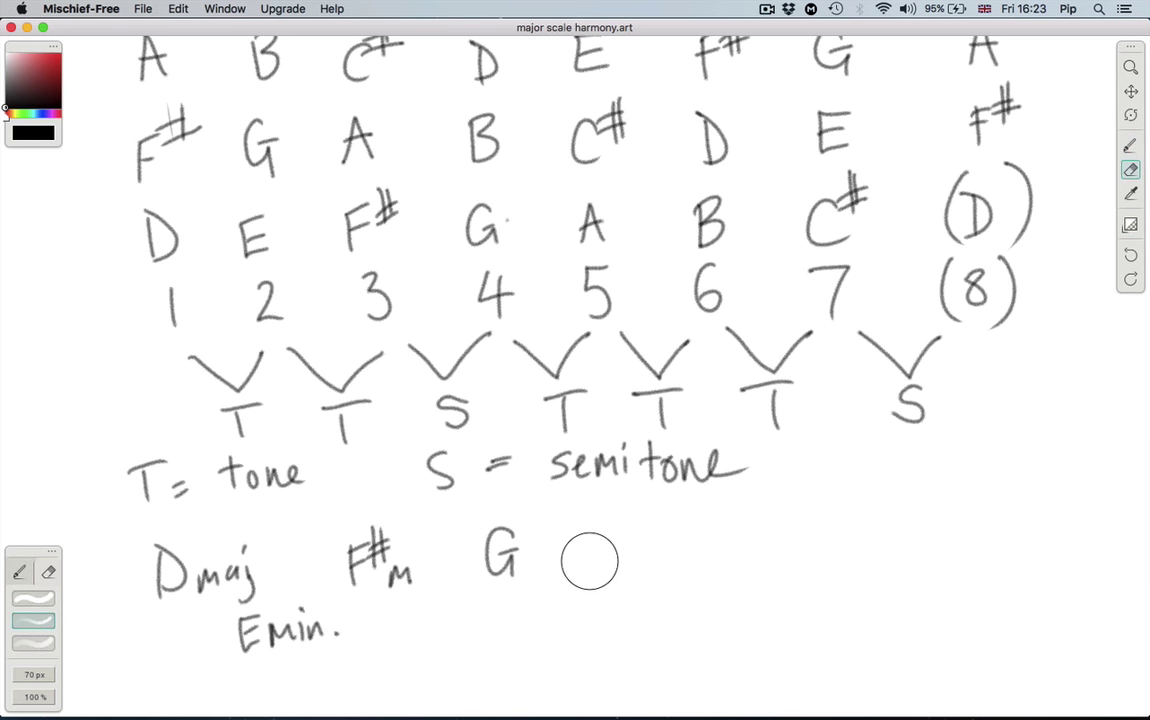
pyautogui.click(18, 575)
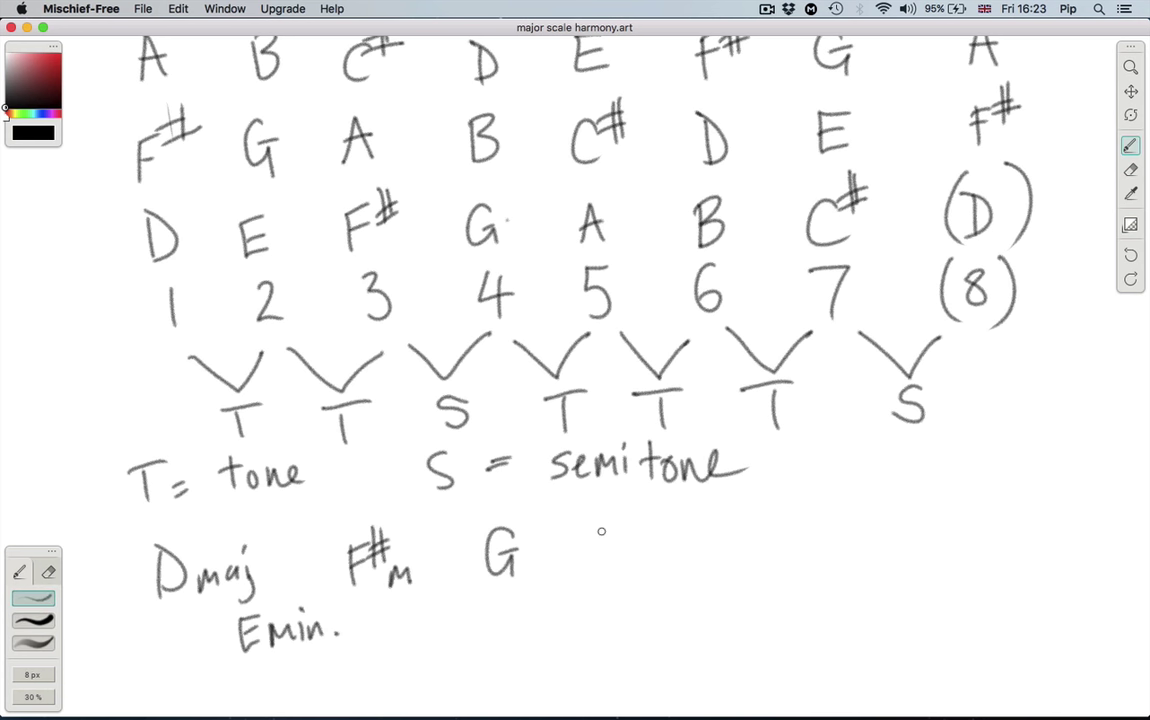
pyautogui.moveTo(595, 576)
pyautogui.mouseDown()
pyautogui.moveTo(603, 540)
pyautogui.moveTo(616, 575)
pyautogui.mouseUp()
pyautogui.moveTo(598, 557); pyautogui.dragTo(613, 555)
# Write the remaining chord names Bm, C#dim. and a bracketed (D)
pyautogui.moveTo(713, 530)
pyautogui.mouseDown()
pyautogui.moveTo(714, 570)
pyautogui.moveTo(737, 549)
pyautogui.moveTo(752, 550)
pyautogui.moveTo(760, 570)
pyautogui.mouseUp()
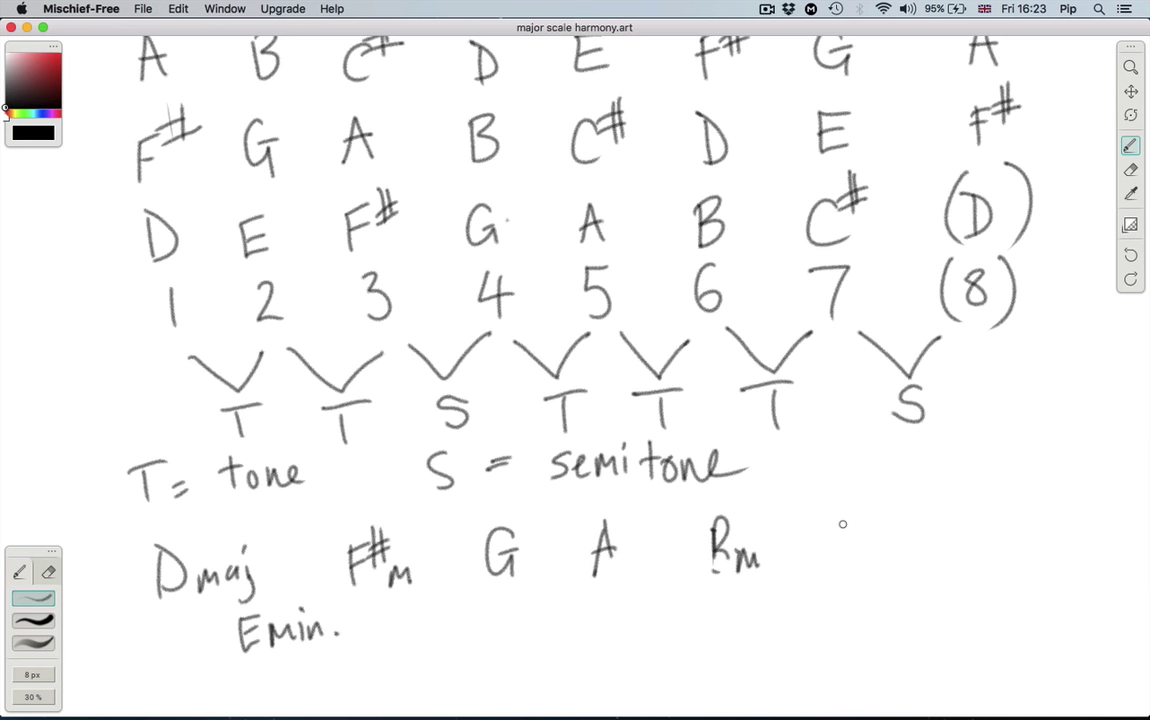
pyautogui.moveTo(834, 527)
pyautogui.mouseDown()
pyautogui.moveTo(827, 560)
pyautogui.moveTo(838, 562)
pyautogui.mouseUp()
pyautogui.moveTo(850, 505); pyautogui.dragTo(845, 545)
pyautogui.moveTo(858, 500)
pyautogui.mouseDown()
pyautogui.moveTo(855, 540)
pyautogui.moveTo(868, 513)
pyautogui.mouseUp()
pyautogui.moveTo(840, 533)
pyautogui.mouseDown()
pyautogui.moveTo(870, 527)
pyautogui.moveTo(880, 548)
pyautogui.moveTo(915, 553)
pyautogui.mouseUp()
pyautogui.click(923, 545)
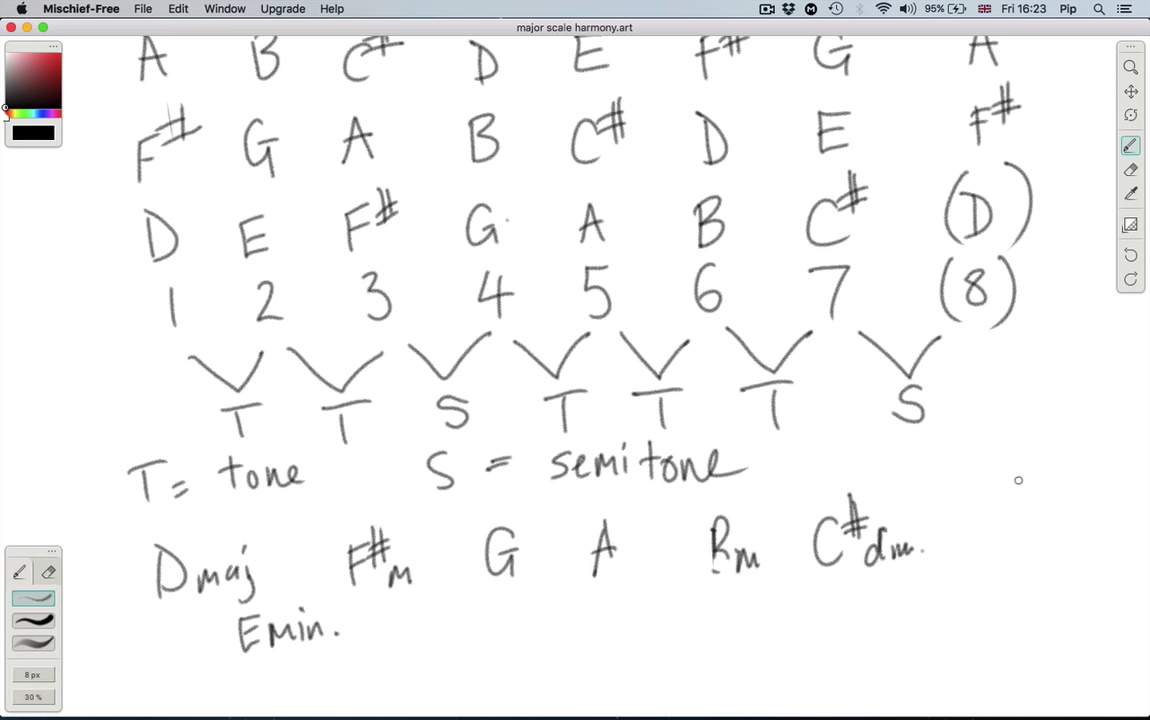
pyautogui.moveTo(988, 478); pyautogui.dragTo(975, 565)
pyautogui.moveTo(995, 500); pyautogui.dragTo(995, 552)
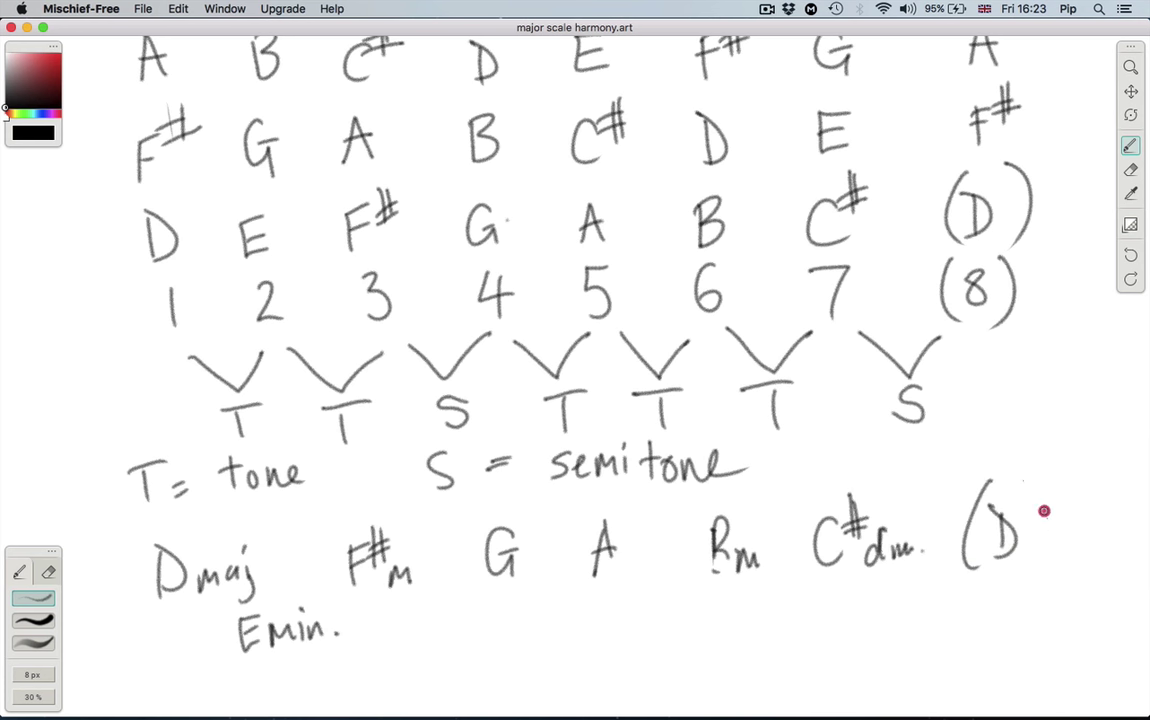
pyautogui.moveTo(1022, 476); pyautogui.dragTo(1042, 560)
pyautogui.click(1015, 582)
# Circle the major-key chords Dmaj, G, A and Bm
pyautogui.moveTo(224, 516)
pyautogui.mouseDown()
pyautogui.moveTo(141, 560)
pyautogui.moveTo(244, 591)
pyautogui.moveTo(245, 522)
pyautogui.mouseUp()
pyautogui.moveTo(523, 510)
pyautogui.mouseDown()
pyautogui.moveTo(485, 588)
pyautogui.moveTo(542, 580)
pyautogui.mouseUp()
pyautogui.moveTo(635, 508)
pyautogui.mouseDown()
pyautogui.moveTo(570, 552)
pyautogui.moveTo(657, 568)
pyautogui.mouseUp()
pyautogui.moveTo(752, 492)
pyautogui.mouseDown()
pyautogui.moveTo(788, 547)
pyautogui.moveTo(780, 508)
pyautogui.mouseUp()
pyautogui.scroll(3, 778, 516)
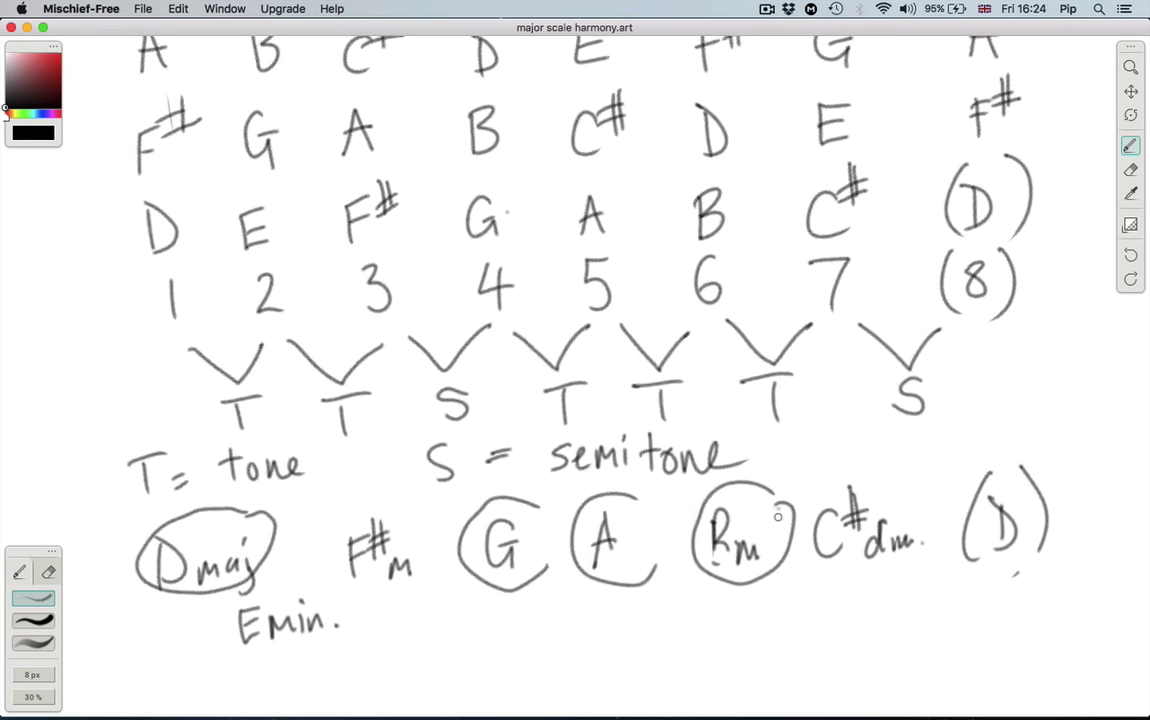
# Delete the second and third chords and the last two chords from the piano roll
pyautogui.moveTo(2, 4)
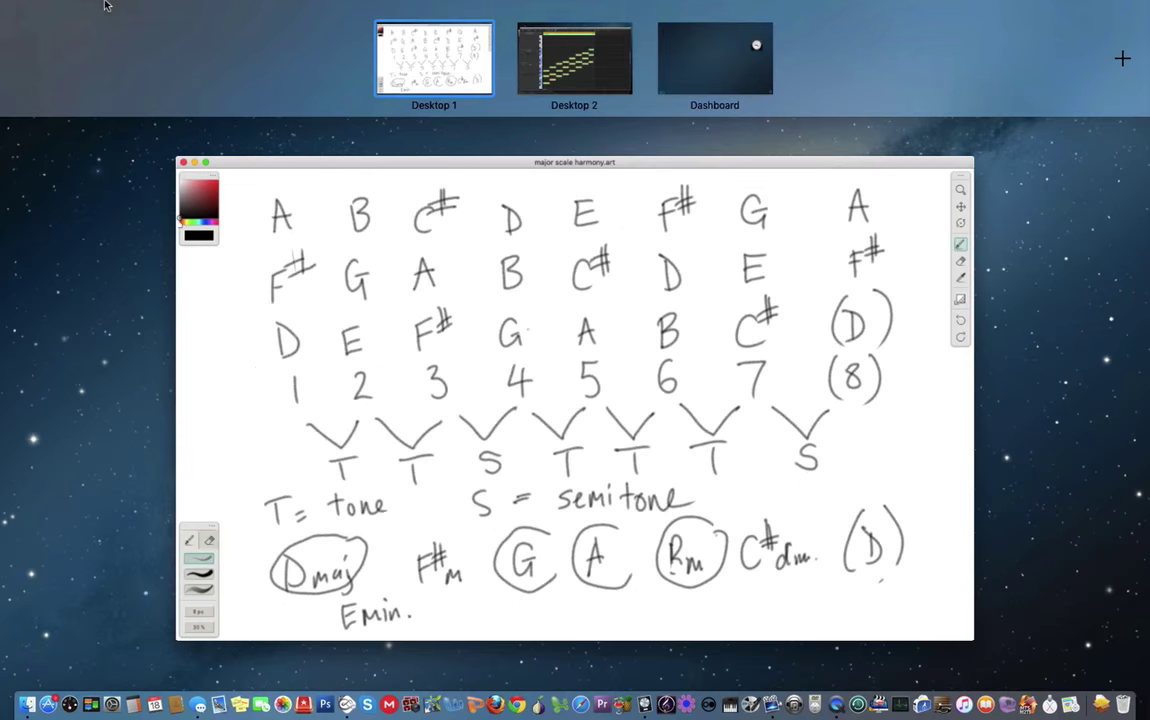
pyautogui.click(562, 24)
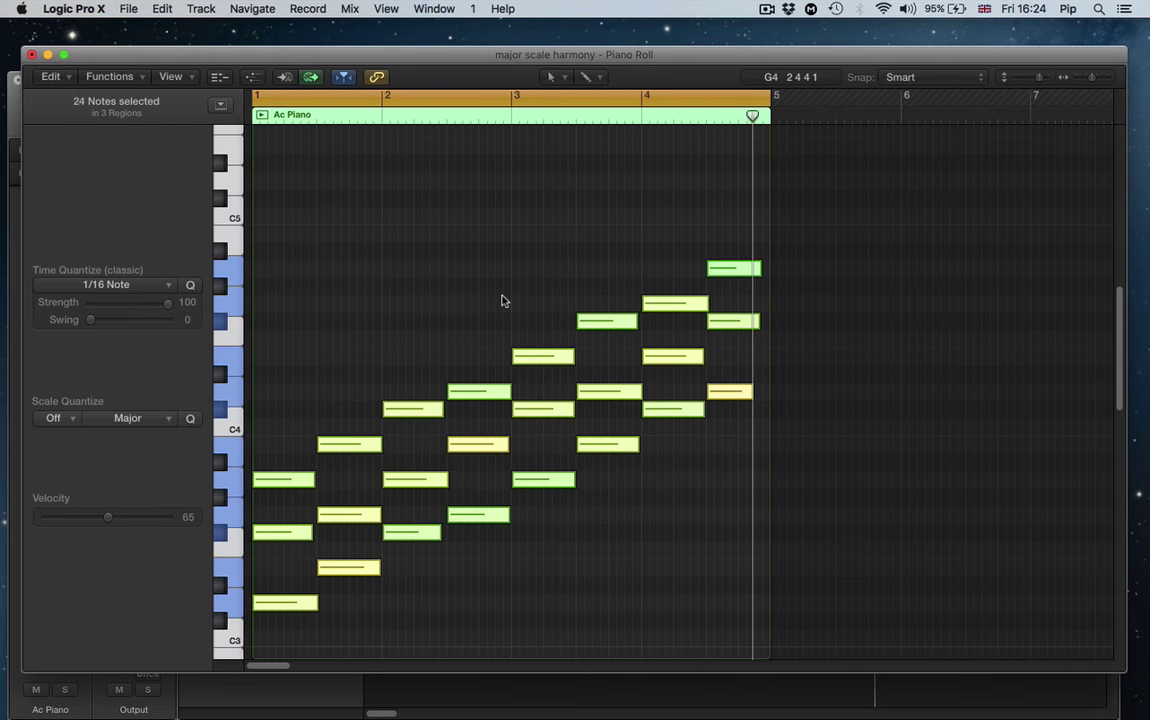
pyautogui.click(336, 383)
pyautogui.press('XF86AudioMute')
pyautogui.moveTo(334, 355); pyautogui.dragTo(412, 585)
pyautogui.press('Delete')
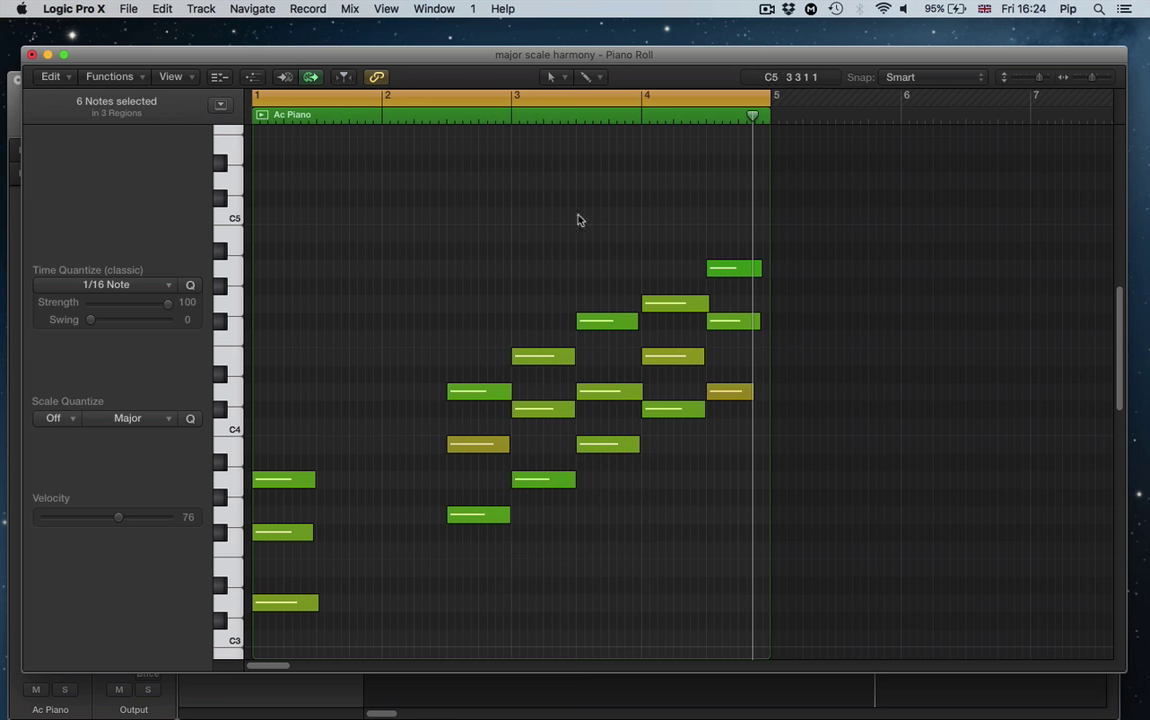
pyautogui.moveTo(667, 205); pyautogui.dragTo(725, 437)
pyautogui.press('Delete')
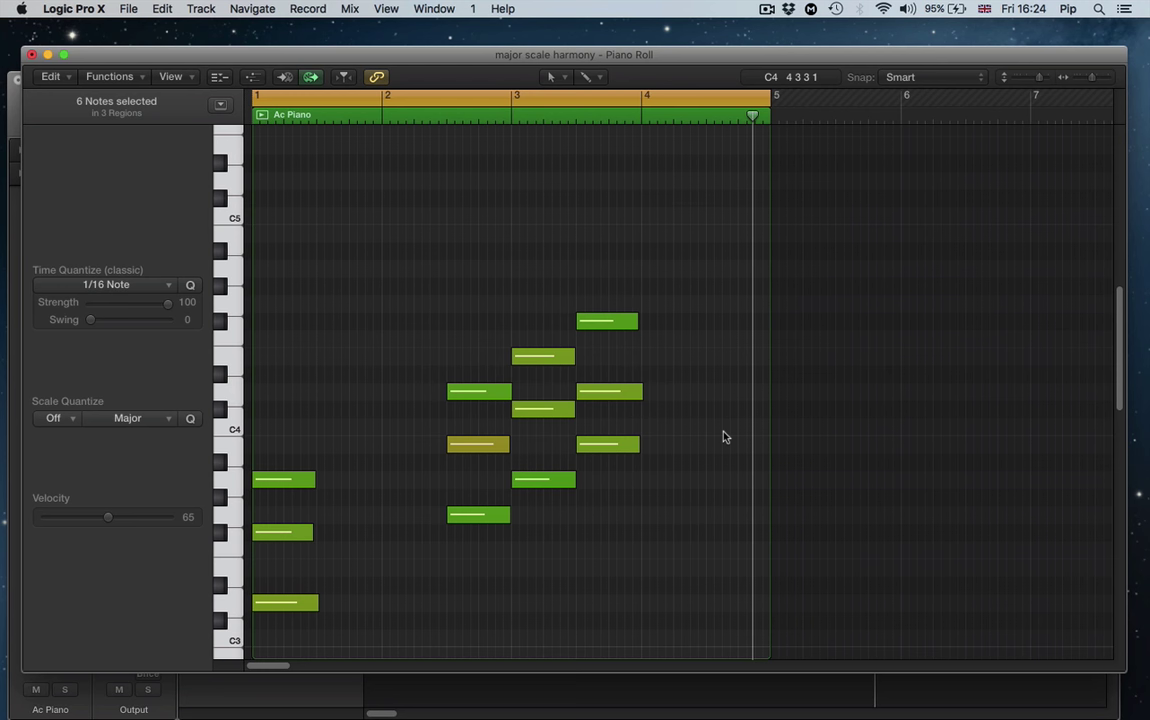
# Drag the three remaining chords left so they follow the first chord, then play them
pyautogui.press('XF86AudioRaiseVolume')
pyautogui.click(372, 267)
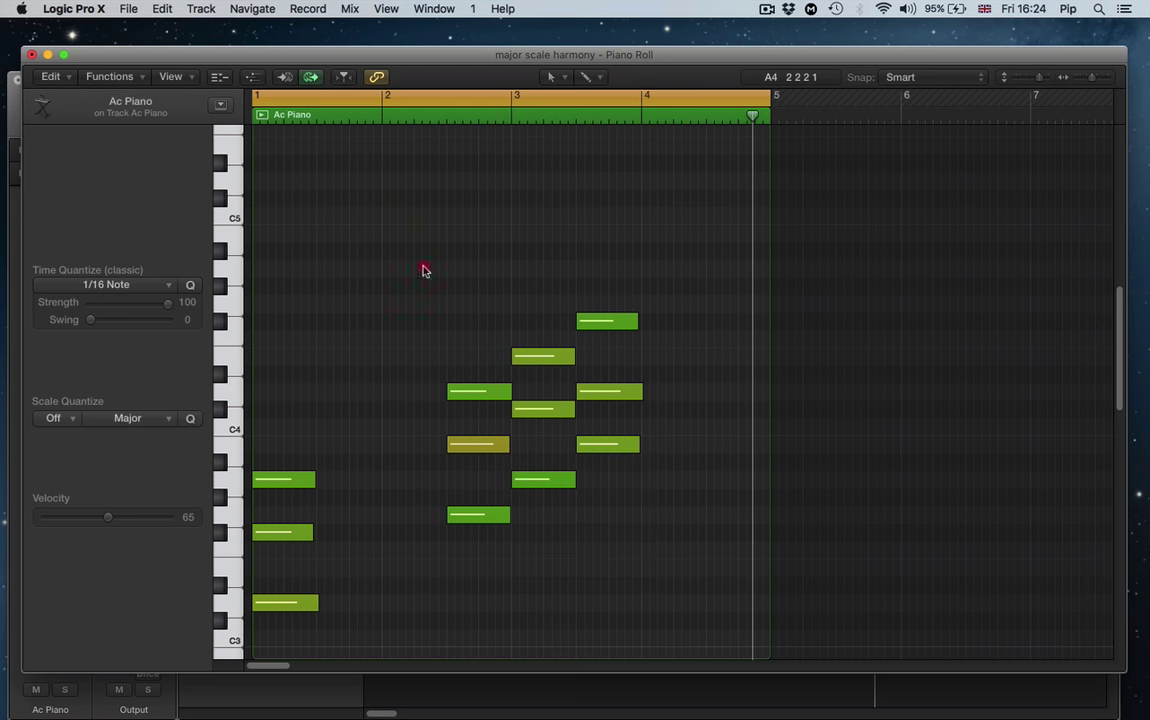
pyautogui.moveTo(424, 267); pyautogui.dragTo(614, 563)
pyautogui.moveTo(447, 393); pyautogui.dragTo(342, 400)
pyautogui.press('space')
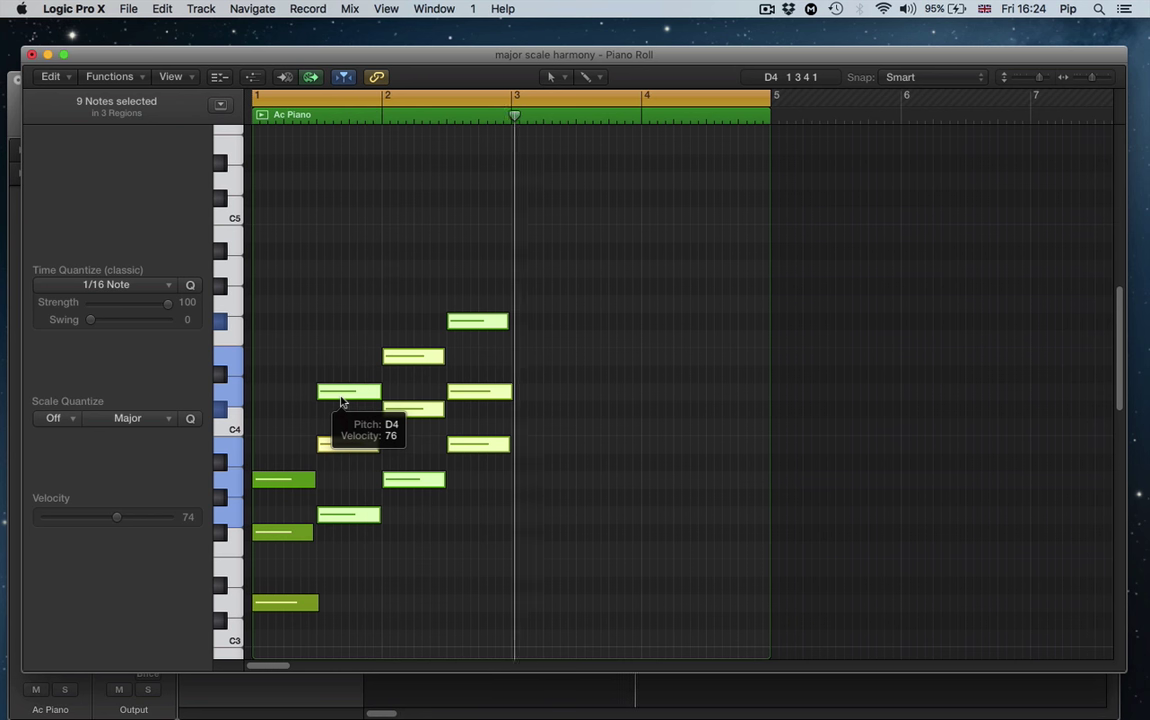
# Move the G chord to bar 3 and shift the A, Bm and G chords left half a bar
pyautogui.press('space')
pyautogui.click(326, 272)
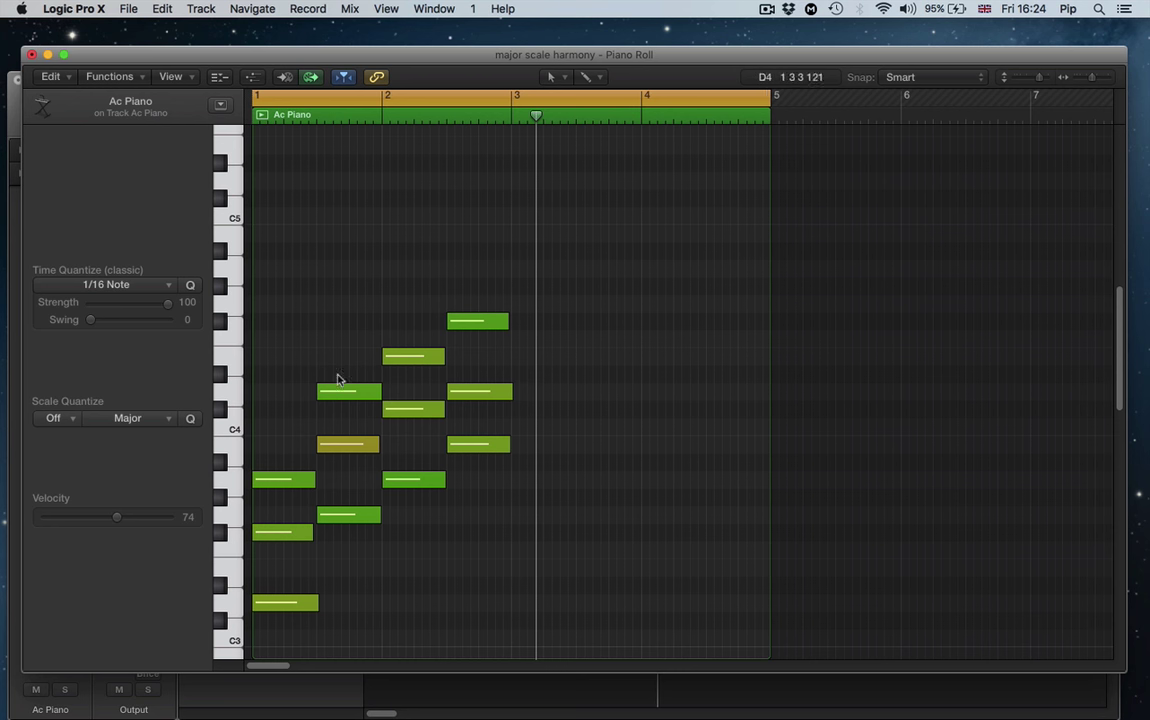
pyautogui.moveTo(346, 601); pyautogui.dragTo(325, 343)
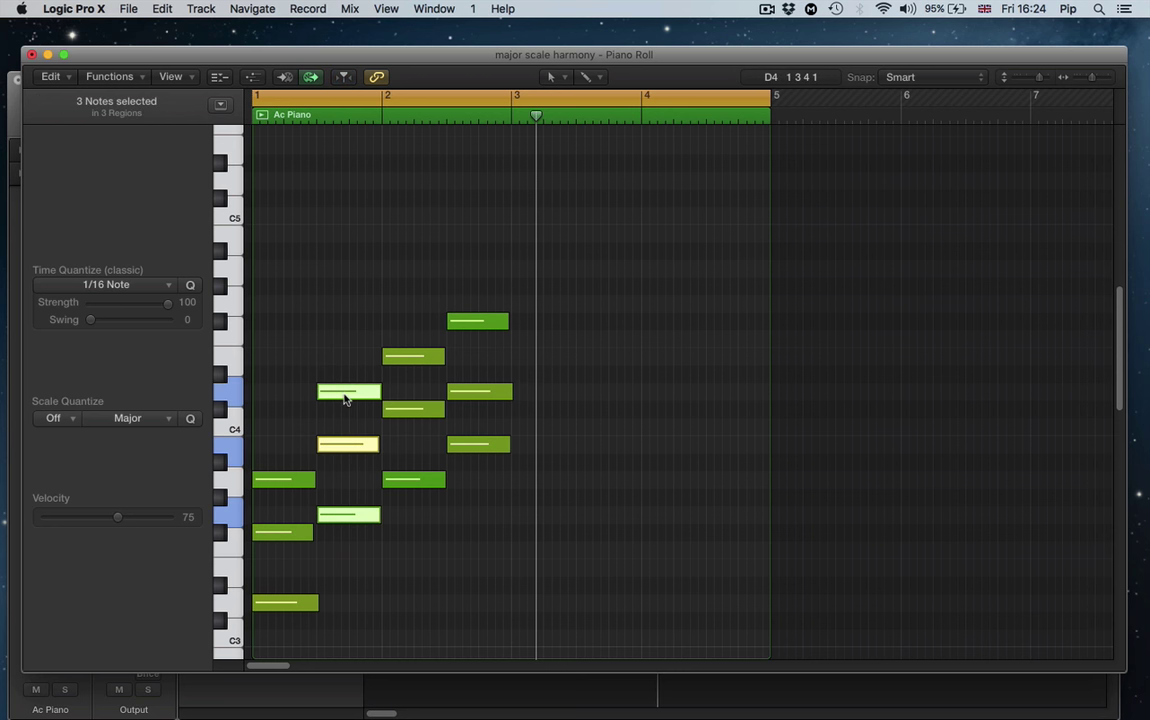
pyautogui.moveTo(344, 399); pyautogui.dragTo(540, 392)
pyautogui.moveTo(364, 285); pyautogui.dragTo(628, 664)
pyautogui.moveTo(412, 354); pyautogui.dragTo(346, 354)
pyautogui.click(346, 354)
pyautogui.press('space')
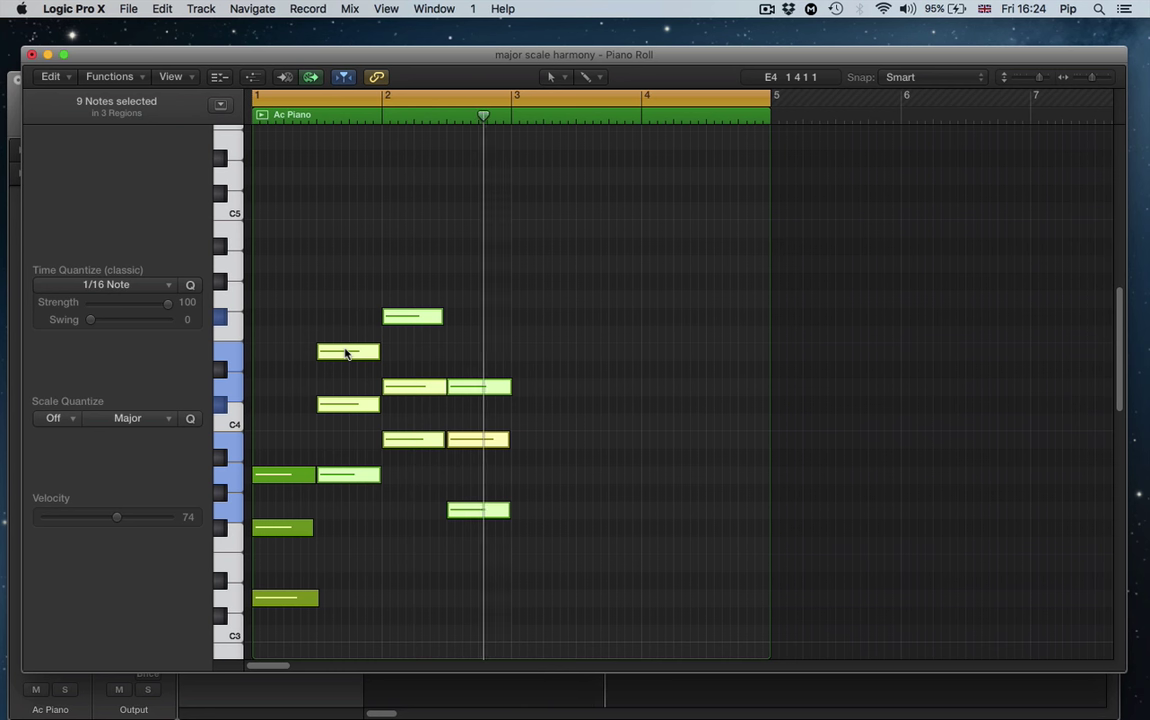
# Raise the D chord's lowest note an octave to D4 and play the progression
pyautogui.click(288, 599)
pyautogui.moveTo(288, 599); pyautogui.dragTo(286, 395)
pyautogui.press('space')
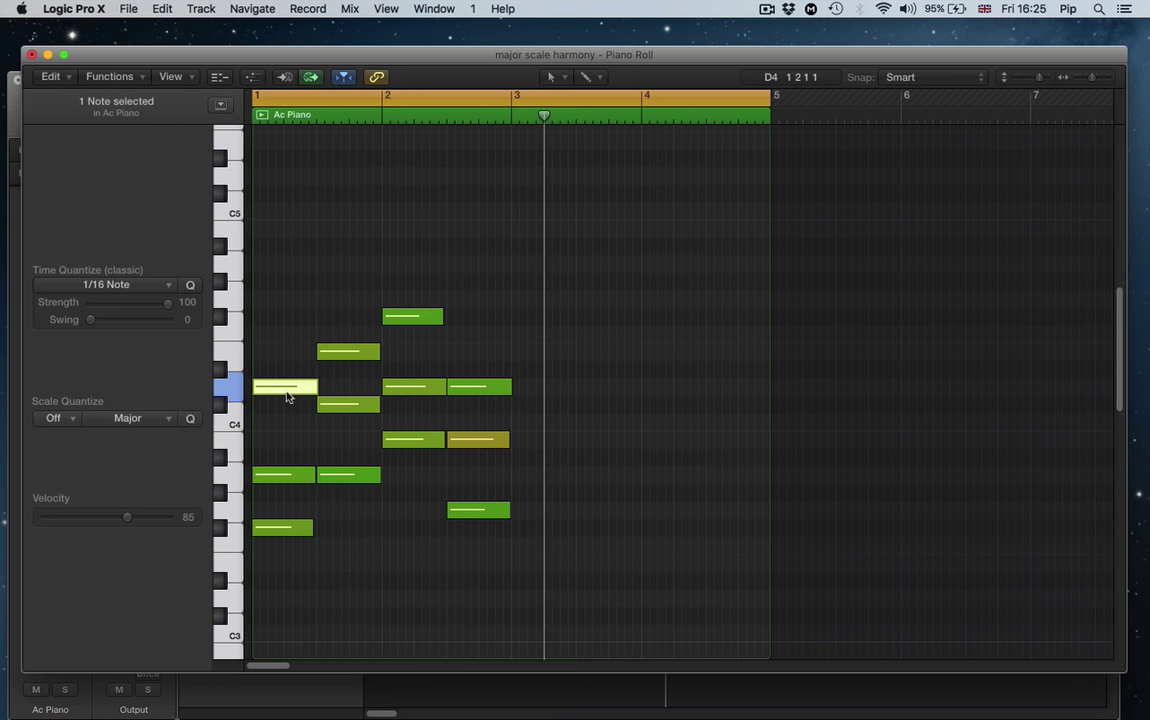
# In Mischief, handwrite the 1-5-6-4 in D progression below the chord row
pyautogui.moveTo(2, 3)
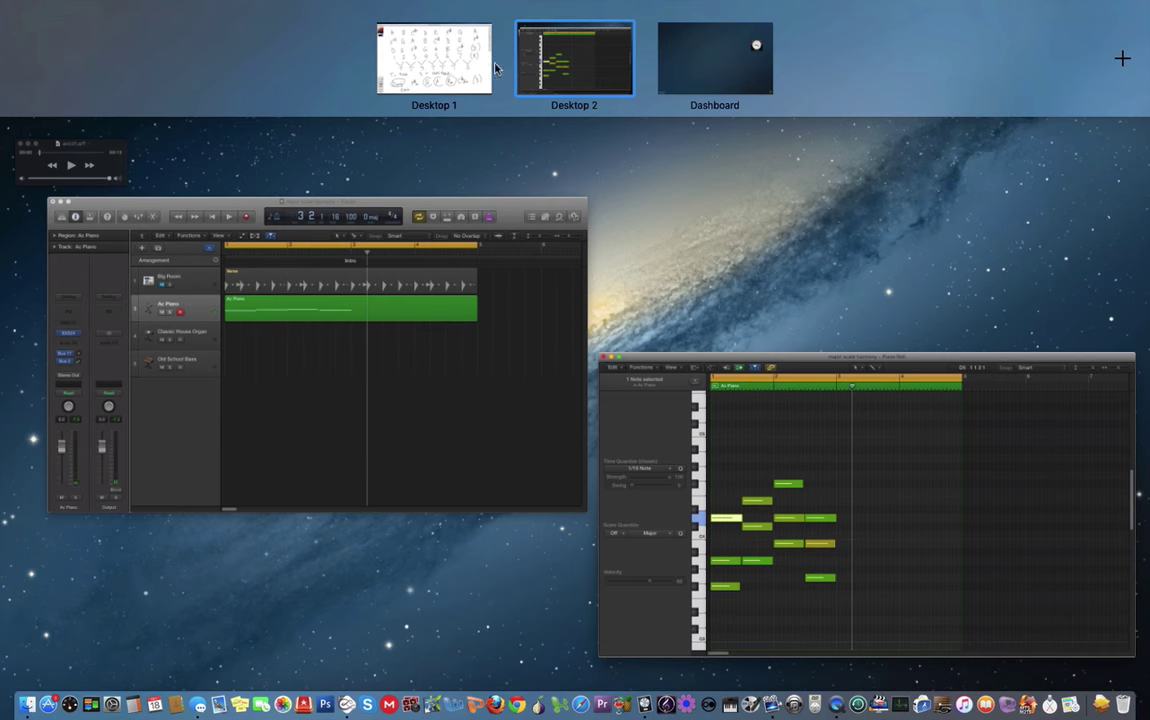
pyautogui.click(437, 62)
pyautogui.hscroll(-5, 591, 453)
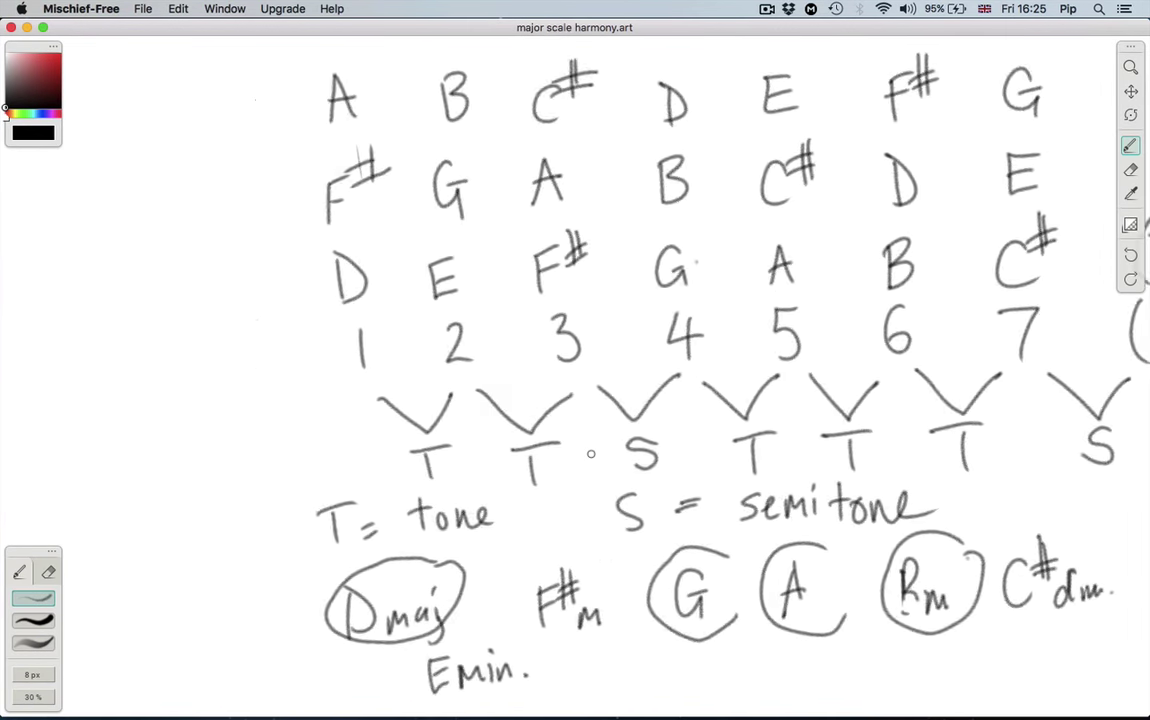
pyautogui.hscroll(3, 591, 453)
pyautogui.scroll(-10, 591, 453)
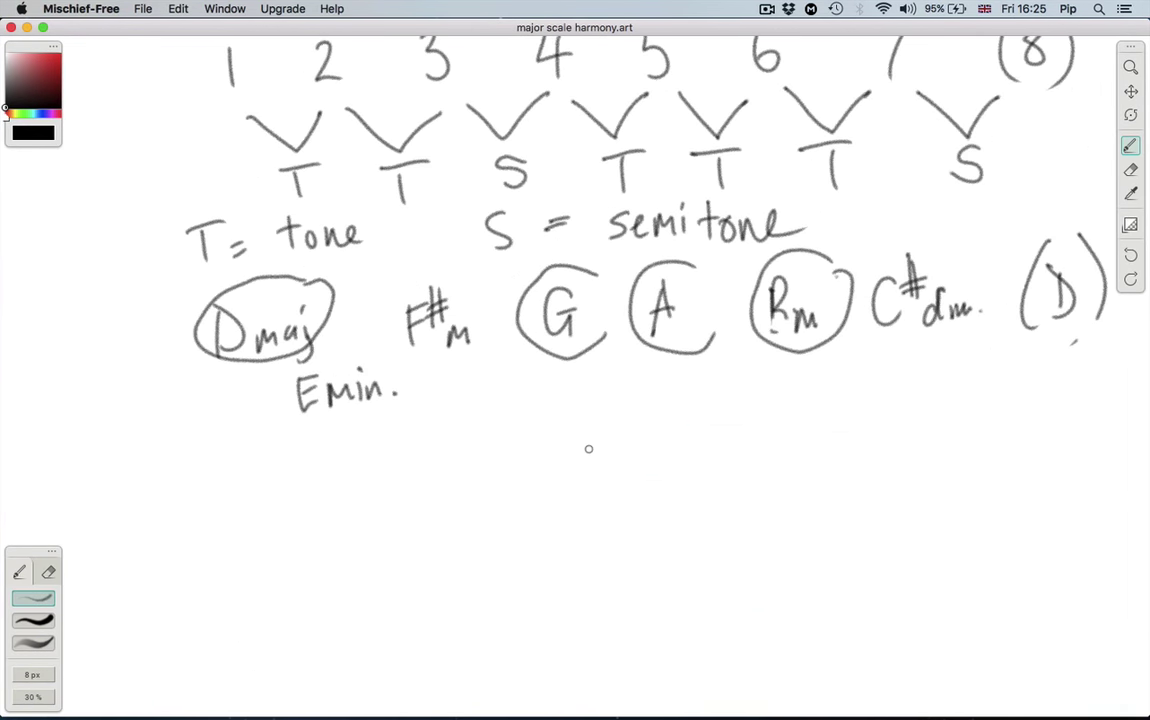
pyautogui.hscroll(4, 655, 578)
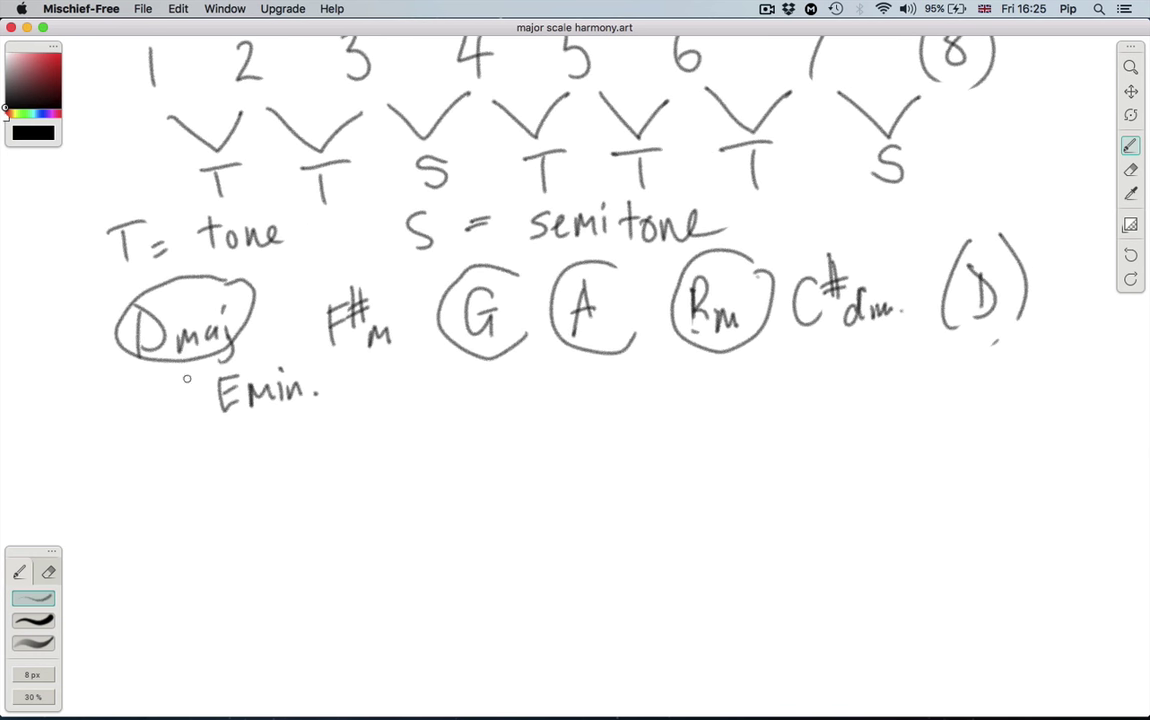
pyautogui.click(191, 500)
pyautogui.moveTo(192, 495); pyautogui.dragTo(192, 560)
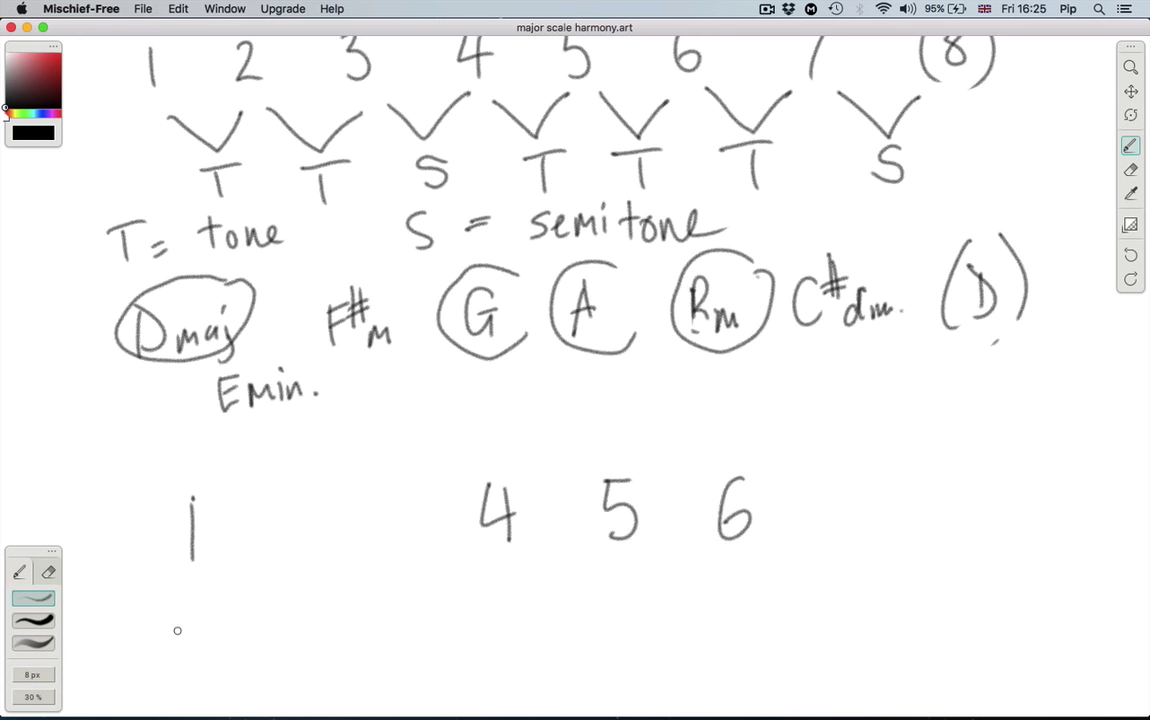
pyautogui.moveTo(205, 631); pyautogui.dragTo(223, 628)
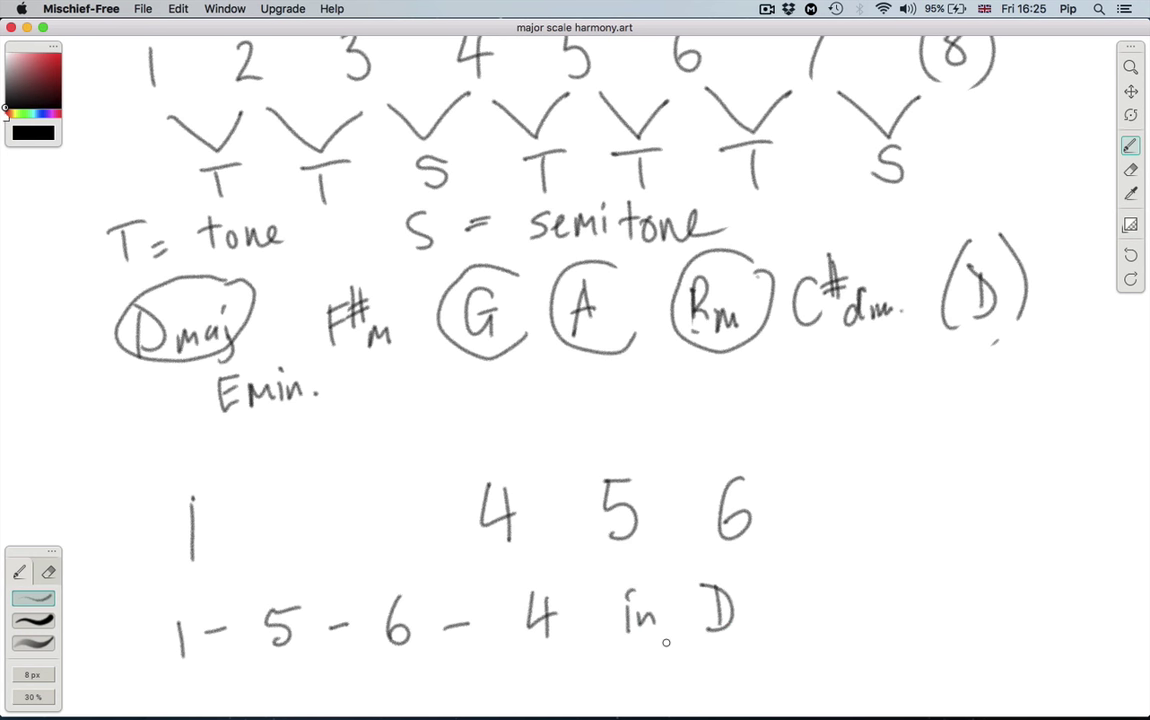
# Finish writing 6-4-1-5 and return to the Logic Pro X piano roll desktop
pyautogui.scroll(-5, 666, 642)
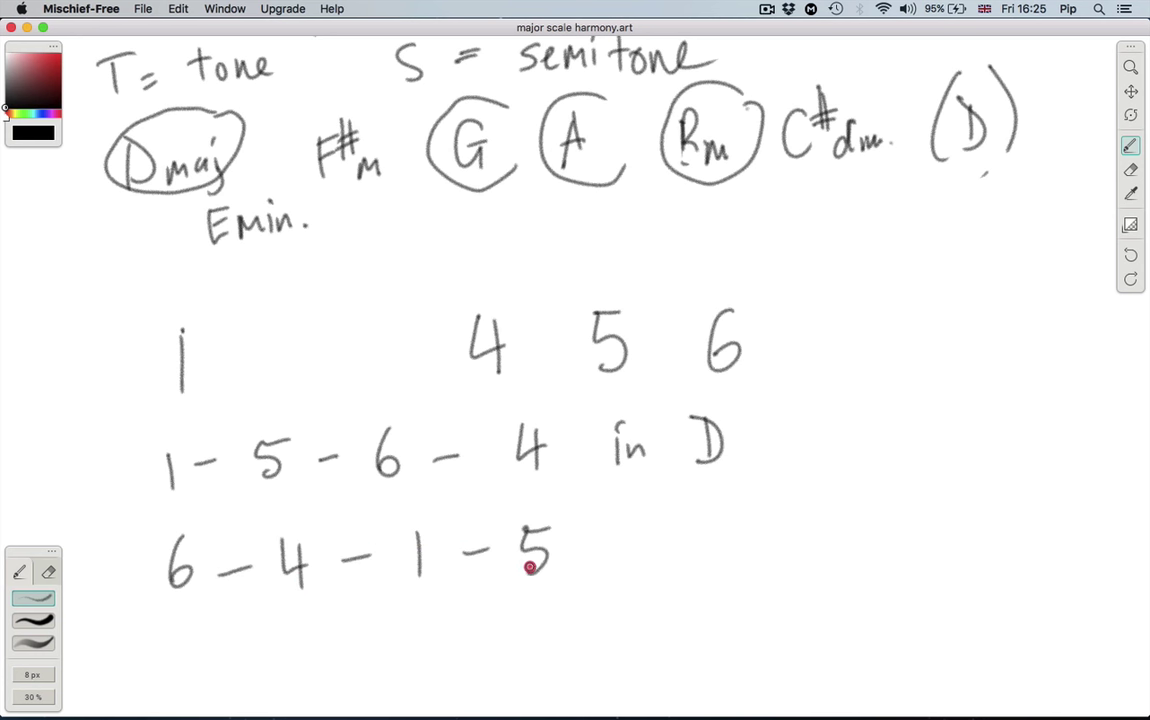
pyautogui.moveTo(530, 567); pyautogui.dragTo(528, 565)
pyautogui.hotkey('ctrl', 'Up')
pyautogui.click(597, 72)
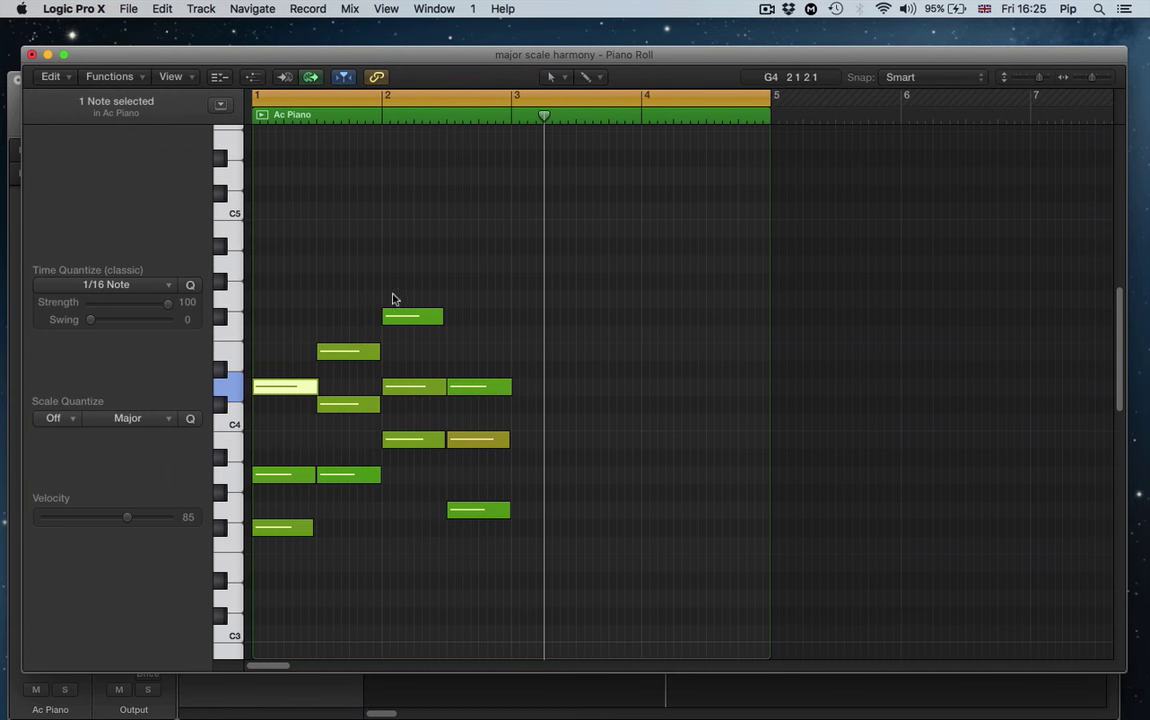
# Move the D and A chords to bar 3, after the G chord
pyautogui.click(298, 283)
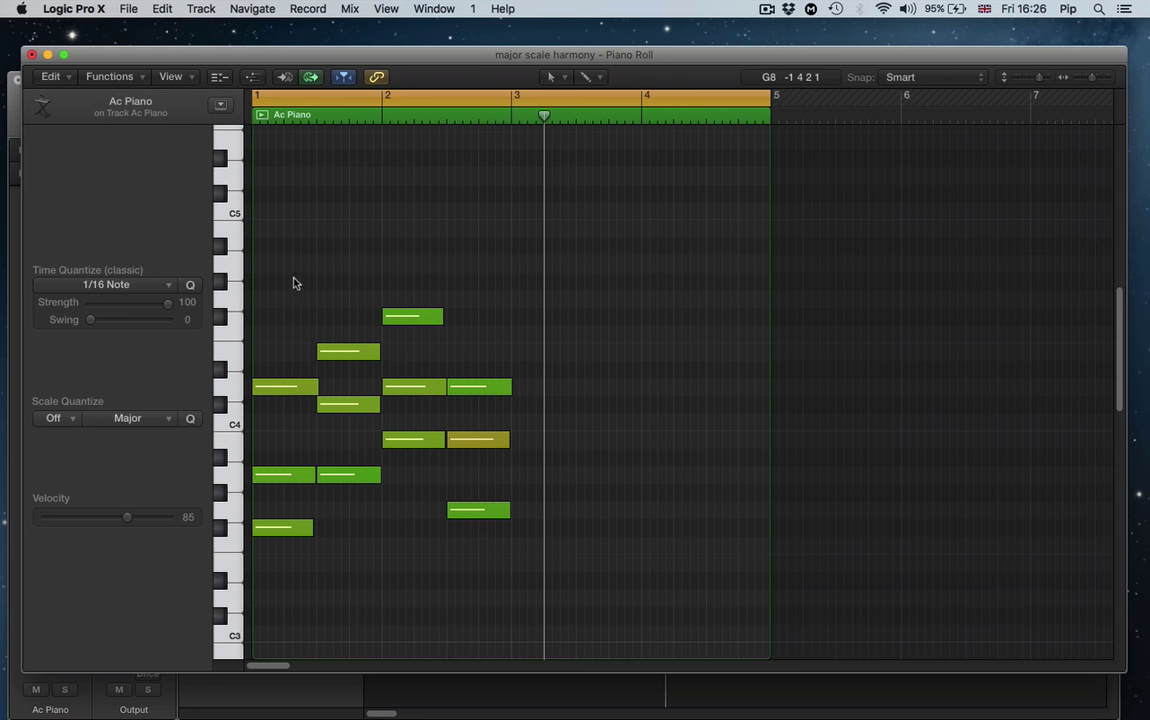
pyautogui.moveTo(285, 278); pyautogui.dragTo(355, 590)
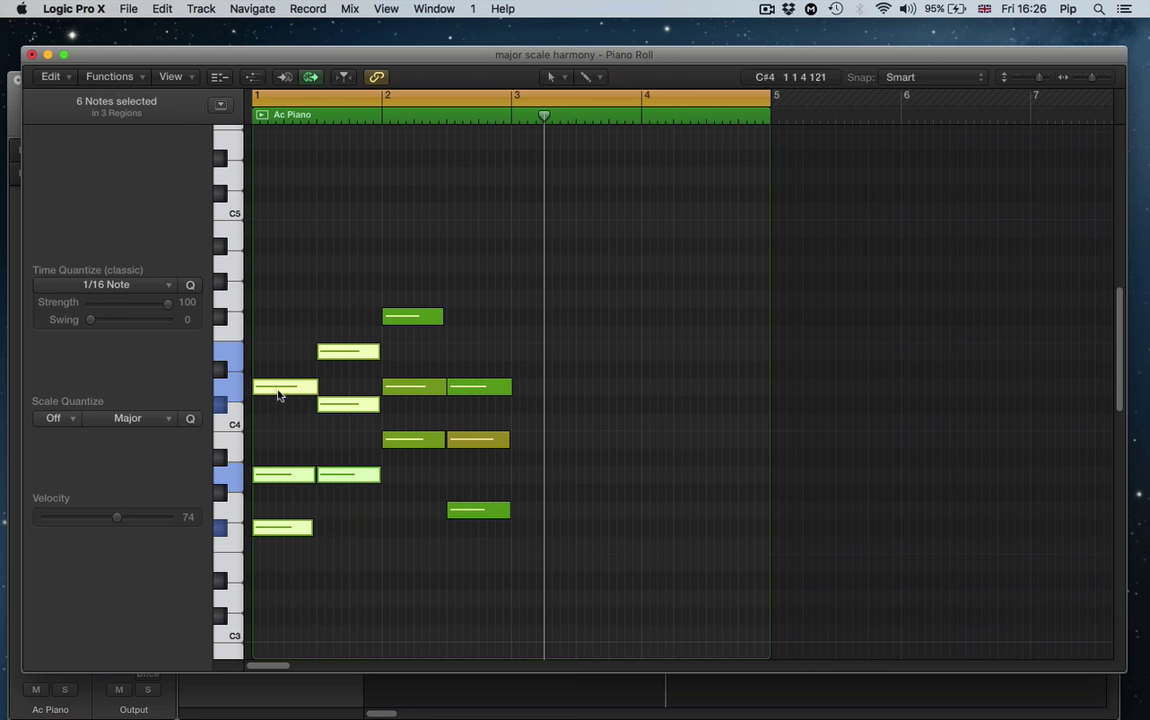
pyautogui.moveTo(279, 392); pyautogui.dragTo(539, 388)
# Set the cycle range to bars 2–4 and play the loop
pyautogui.click(284, 130)
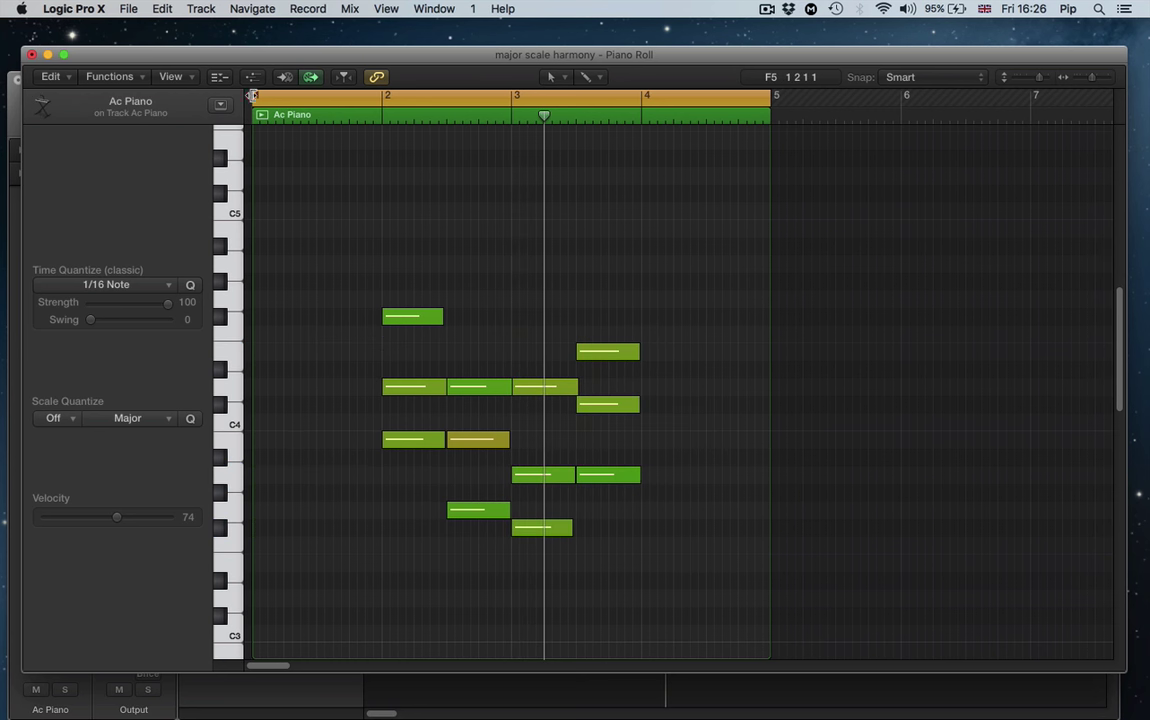
pyautogui.moveTo(252, 96); pyautogui.dragTo(386, 96)
pyautogui.press('space')
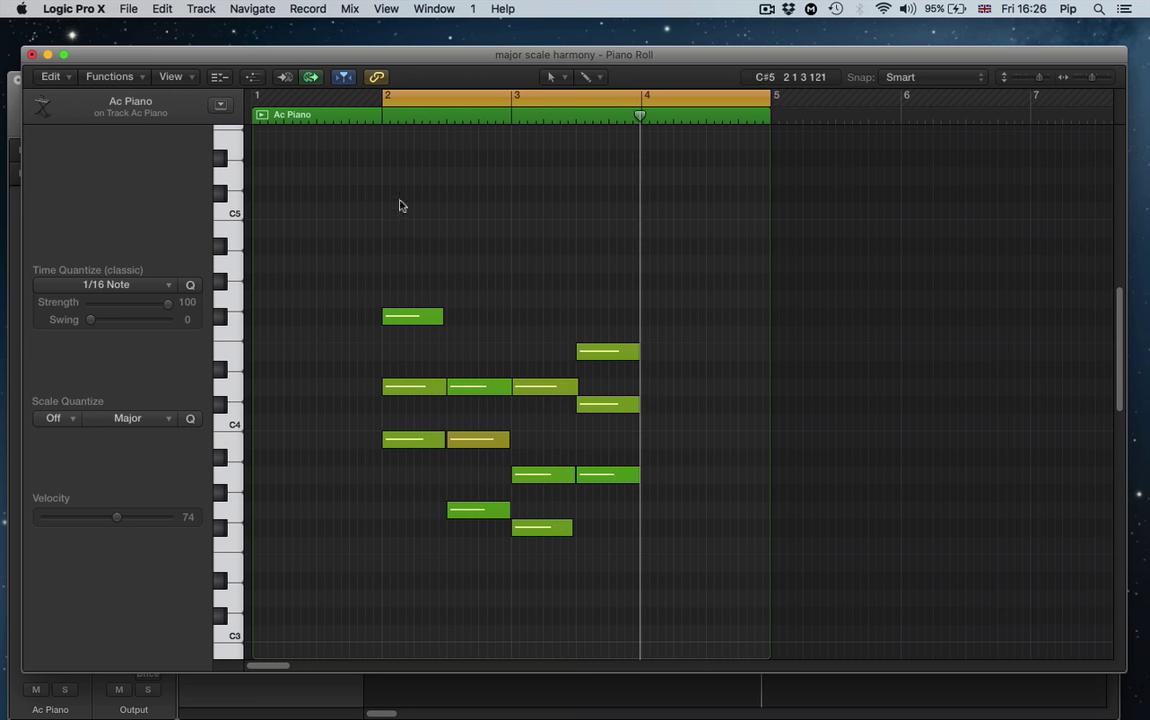
pyautogui.moveTo(381, 99)
pyautogui.mouseDown()
pyautogui.moveTo(265, 97)
pyautogui.moveTo(381, 95)
pyautogui.mouseUp()
pyautogui.moveTo(770, 97); pyautogui.dragTo(642, 95)
pyautogui.press('space')
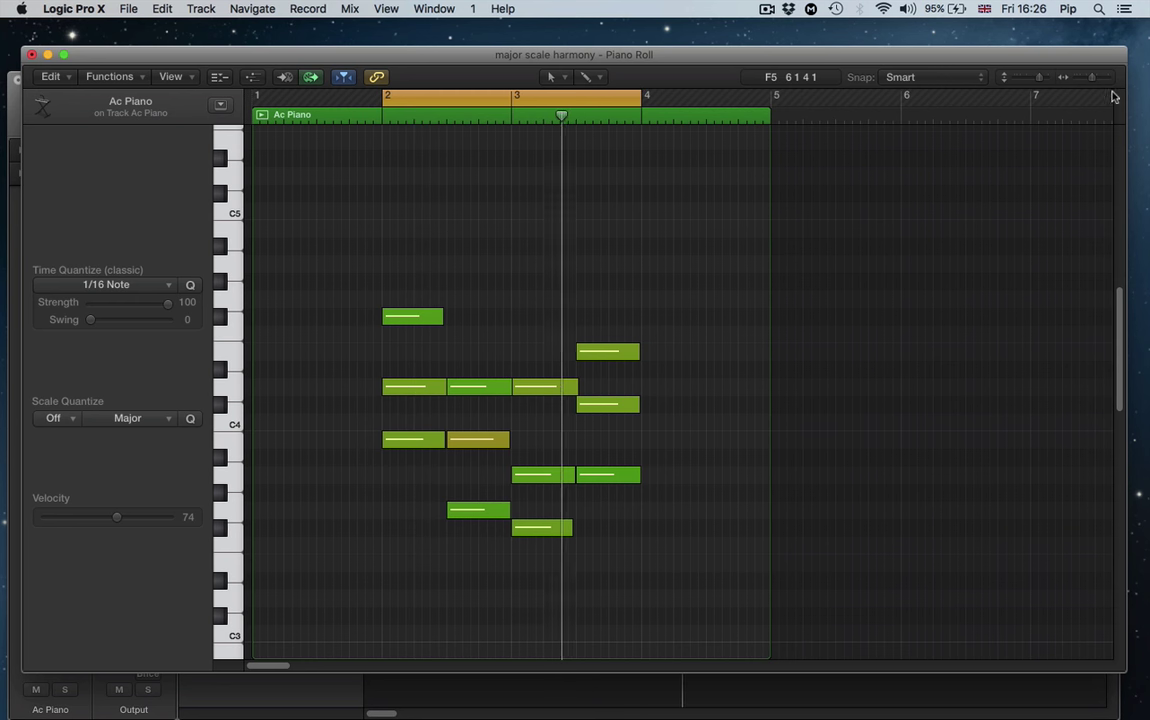
# Drop the bar-2 chord's top F#4 an octave to F#3 and play the lower voicing
pyautogui.moveTo(1104, 82); pyautogui.dragTo(1099, 80)
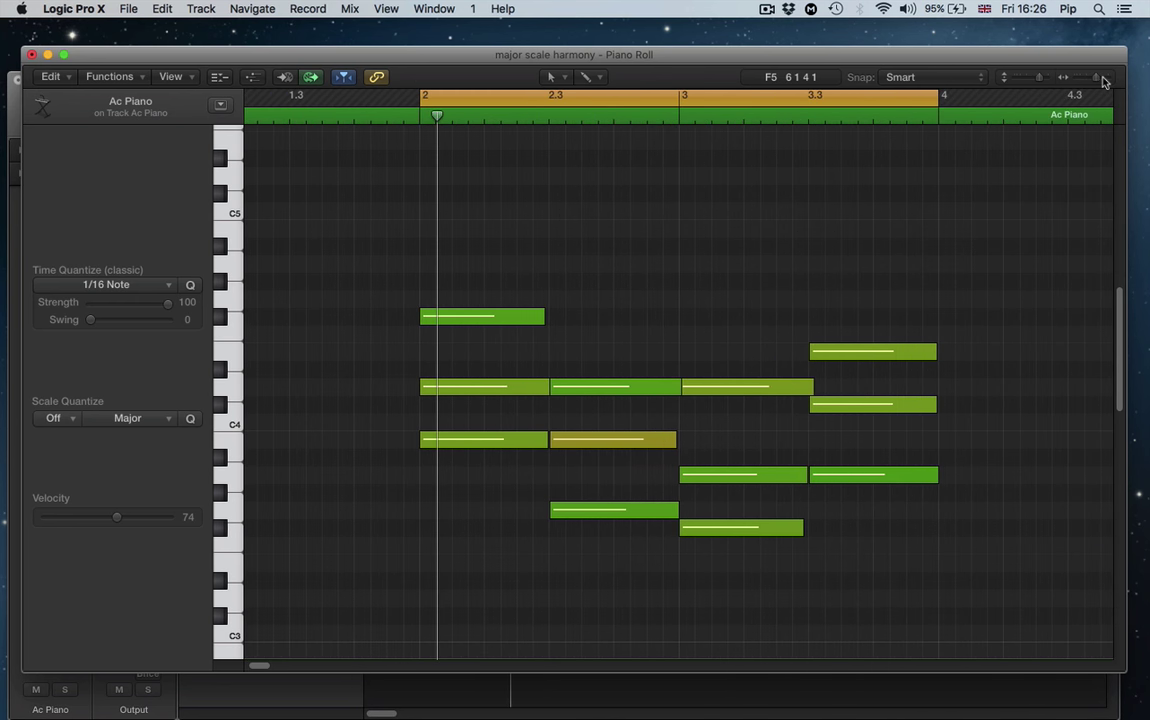
pyautogui.moveTo(451, 274); pyautogui.dragTo(465, 458)
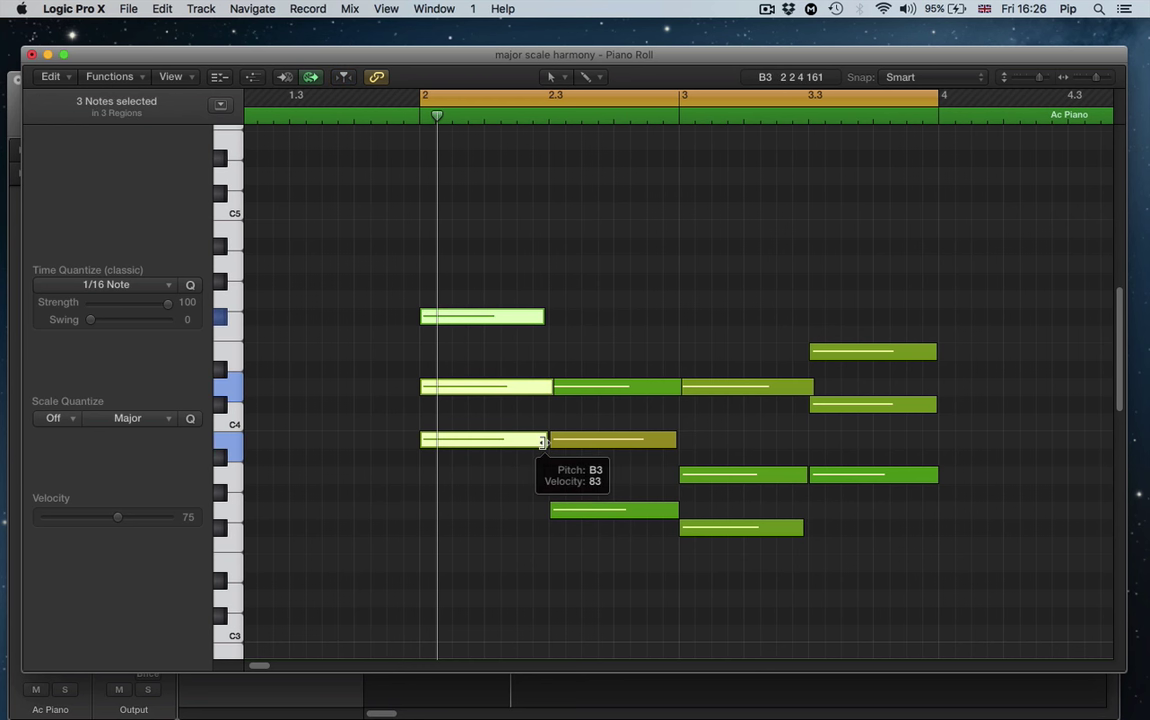
pyautogui.click(454, 297)
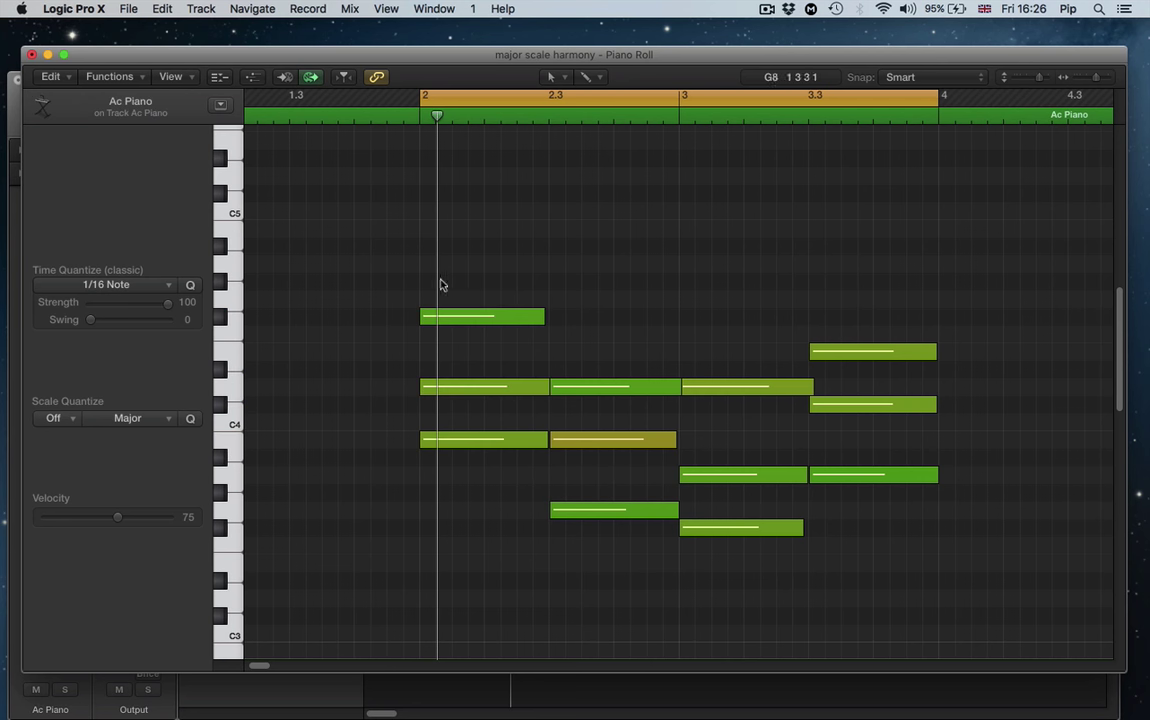
pyautogui.moveTo(466, 320); pyautogui.dragTo(465, 533)
pyautogui.press('space')
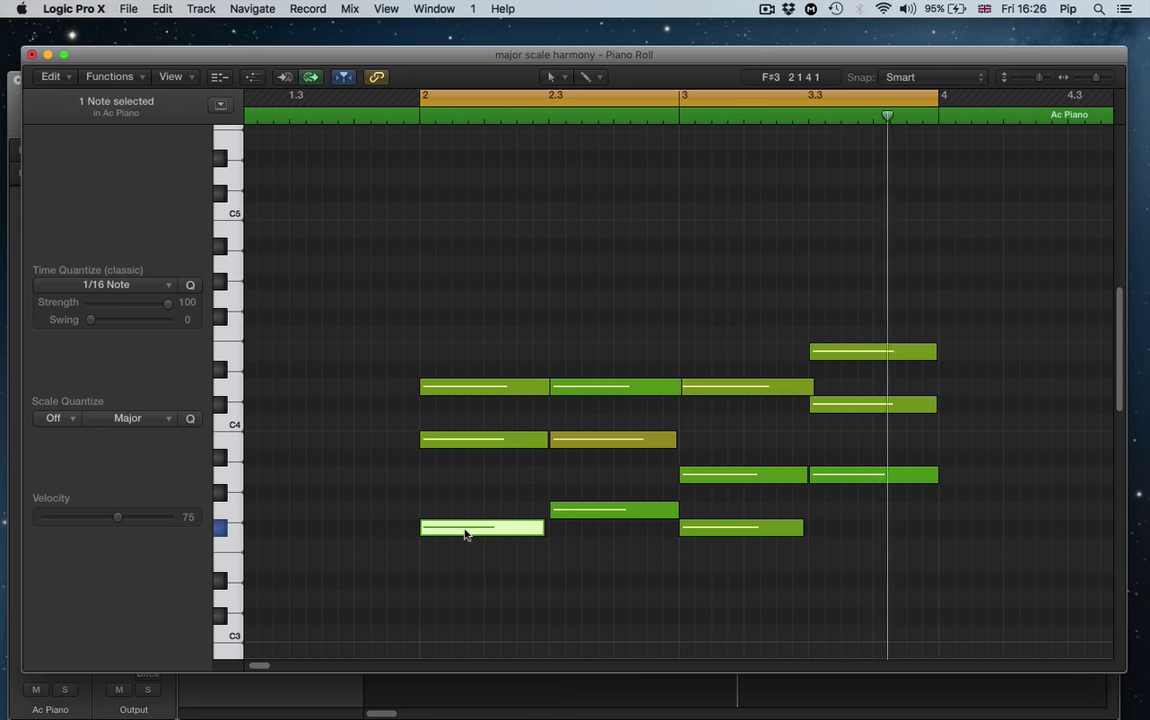
# Shorten the Bm chord and repeat it, then shorten the G chord
pyautogui.moveTo(470, 299); pyautogui.dragTo(478, 589)
pyautogui.moveTo(538, 529); pyautogui.dragTo(458, 521)
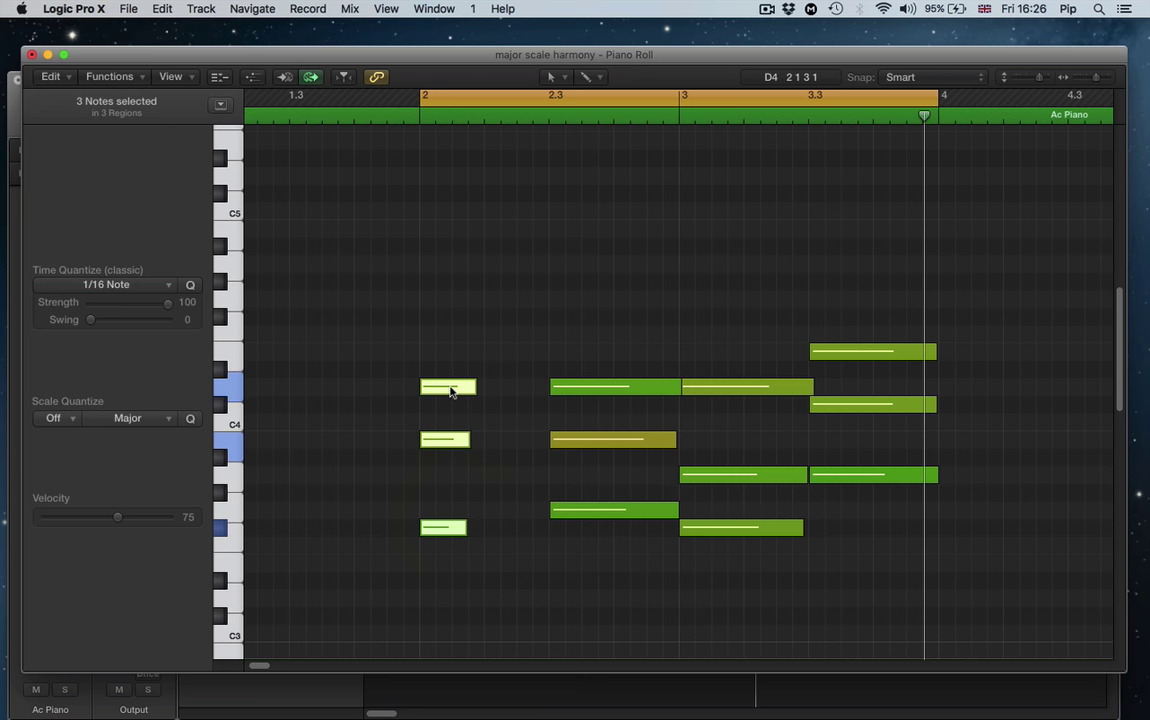
pyautogui.moveTo(450, 389); pyautogui.dragTo(513, 385)
pyautogui.moveTo(606, 345); pyautogui.dragTo(634, 582)
pyautogui.moveTo(673, 509); pyautogui.dragTo(638, 505)
pyautogui.click(575, 277)
pyautogui.click(572, 335)
# Shorten and repeat the D chord, then repeat the A chord at 3 4 1 1
pyautogui.moveTo(731, 321); pyautogui.dragTo(752, 572)
pyautogui.moveTo(802, 526); pyautogui.dragTo(725, 527)
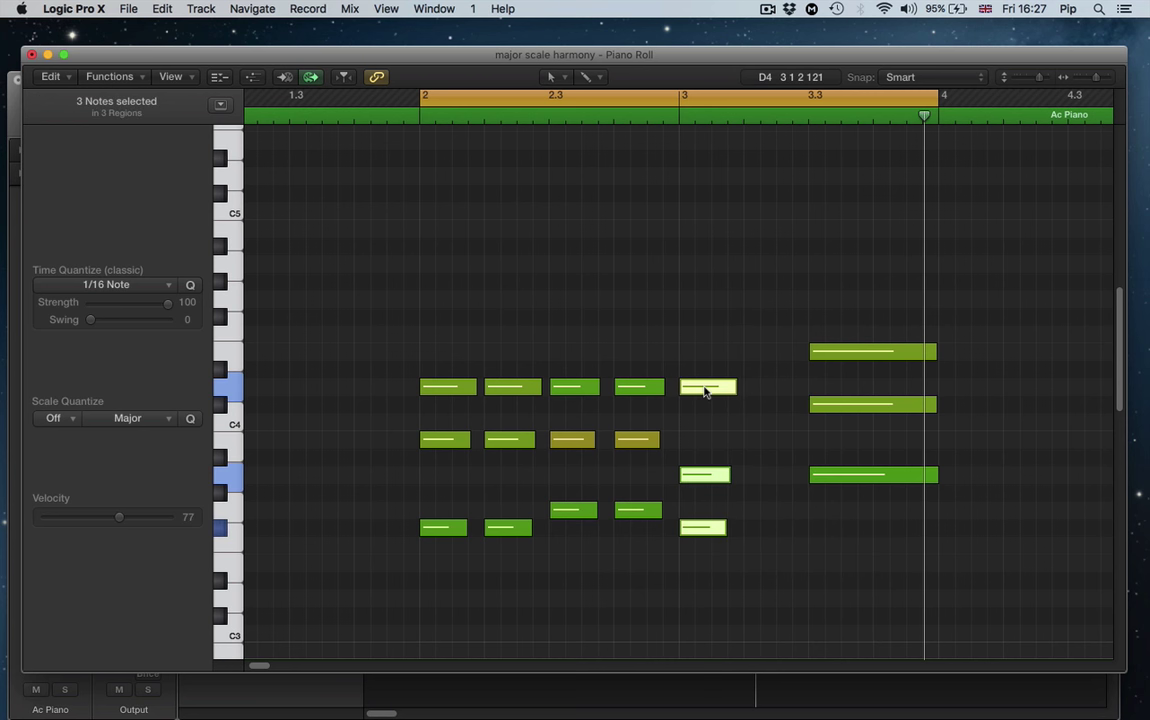
pyautogui.moveTo(705, 391); pyautogui.dragTo(775, 388)
pyautogui.click(846, 540)
pyautogui.moveTo(864, 299); pyautogui.dragTo(853, 473)
pyautogui.moveTo(836, 350); pyautogui.dragTo(900, 352)
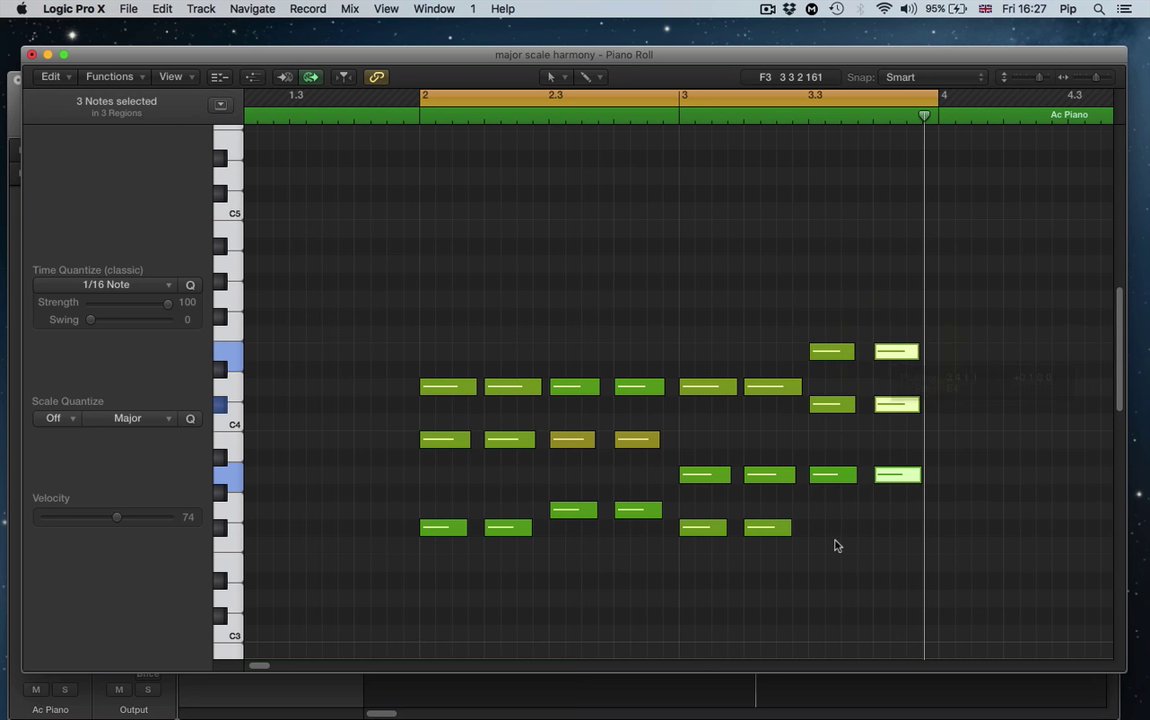
pyautogui.click(834, 545)
# Turn the first A chord into F# minor by dropping its E4 to F#3
pyautogui.press('space')
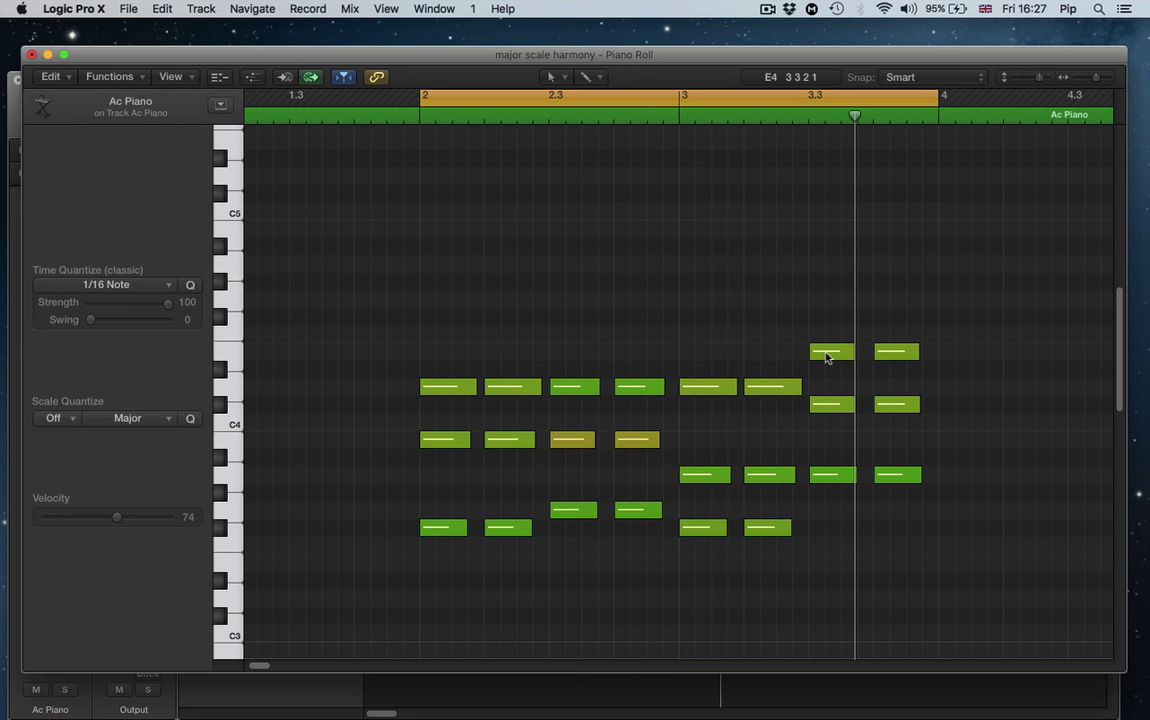
pyautogui.moveTo(826, 355); pyautogui.dragTo(835, 546)
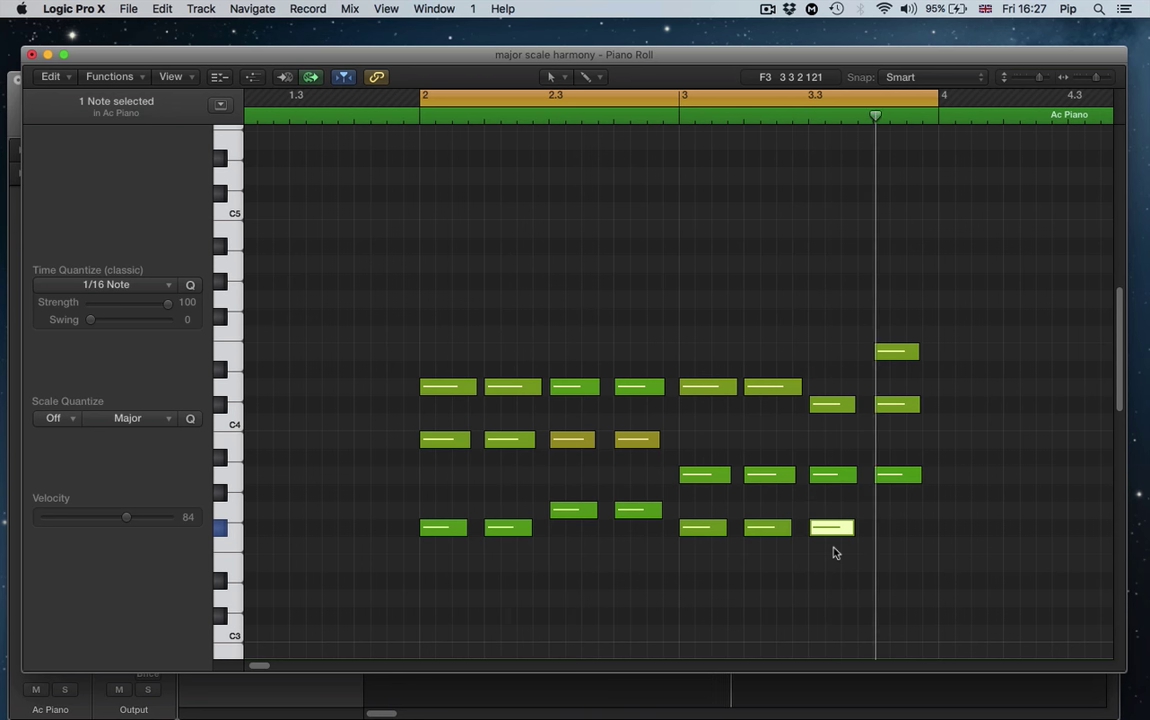
pyautogui.press('space')
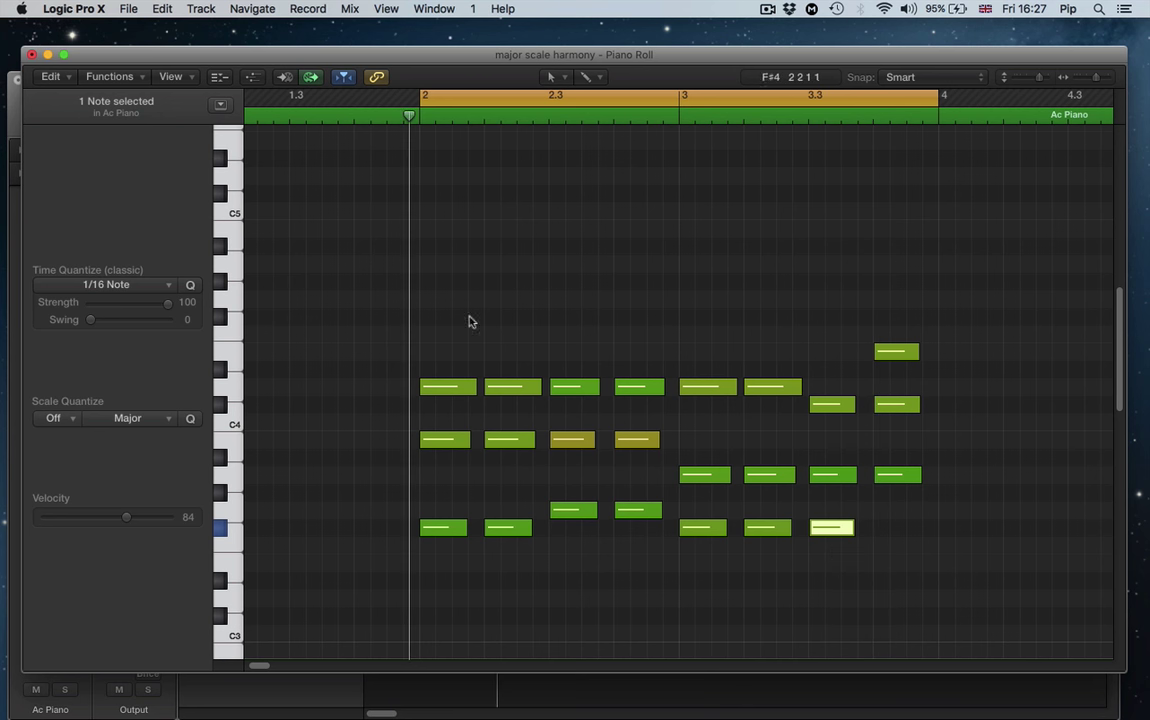
# Shift all 24 chord notes one sixteenth later in bar 2
pyautogui.moveTo(436, 348); pyautogui.dragTo(715, 491)
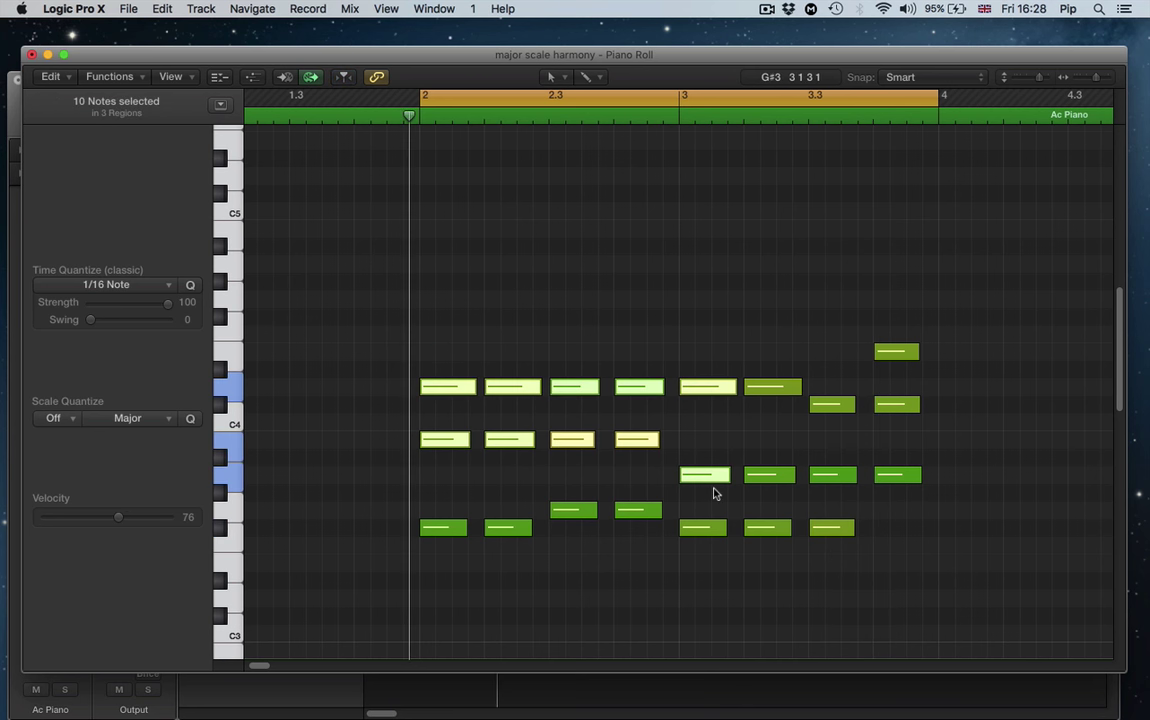
pyautogui.press('super+a')
pyautogui.moveTo(443, 391); pyautogui.dragTo(476, 391)
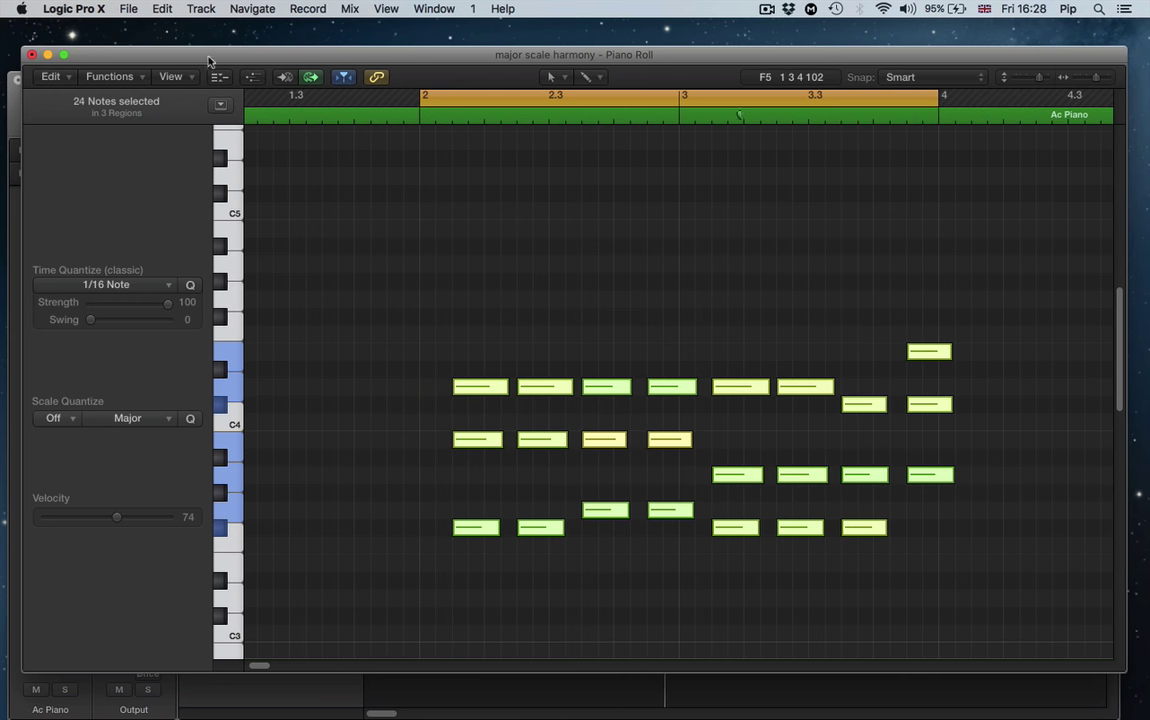
pyautogui.moveTo(208, 58); pyautogui.dragTo(295, 50)
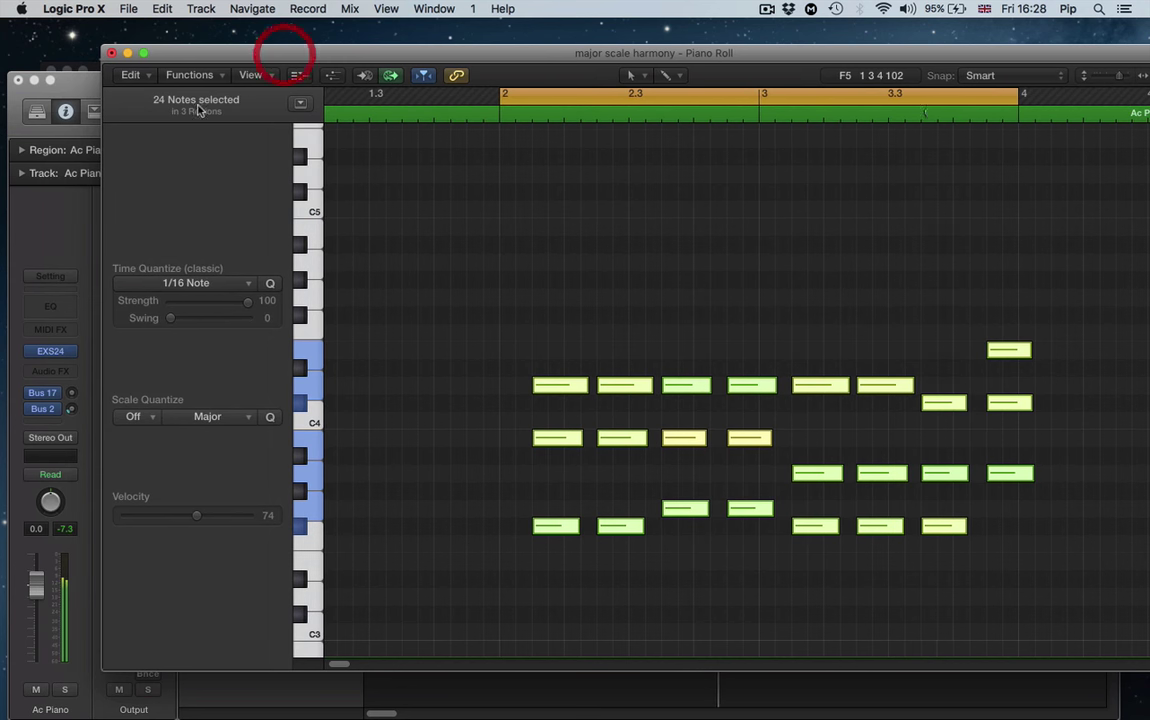
# Set the tempo to 125 bpm and unmute the Big Room track, then stop playback
pyautogui.click(75, 90)
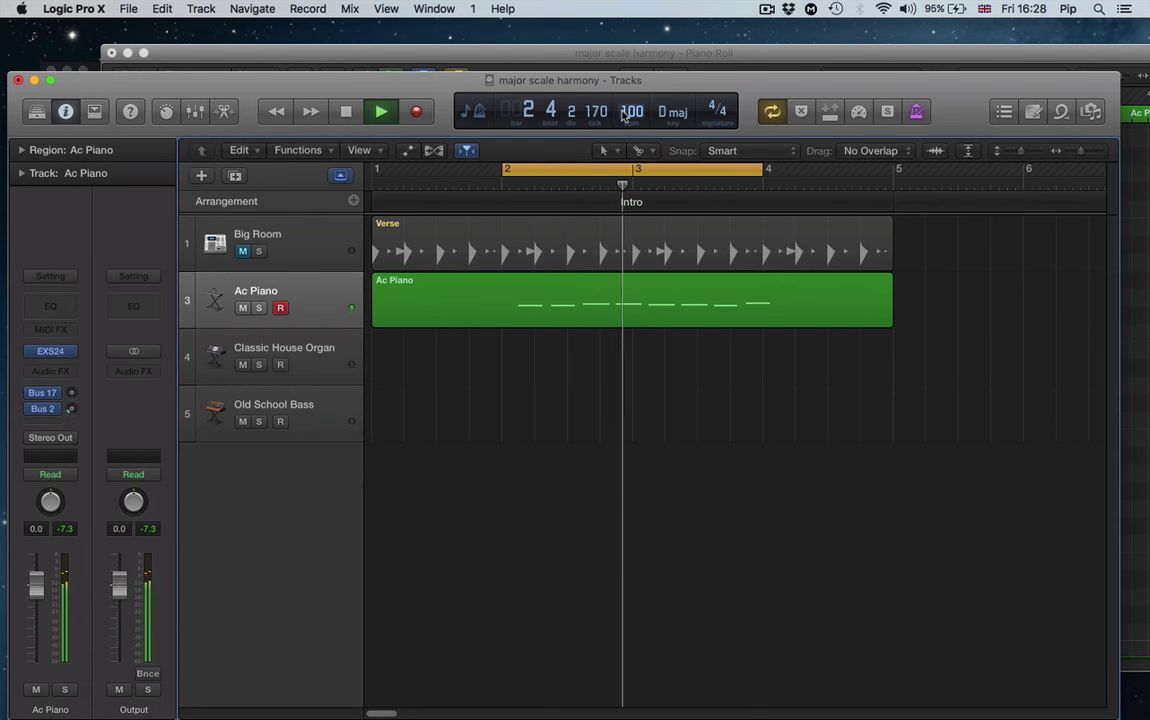
pyautogui.moveTo(623, 116); pyautogui.dragTo(623, 90)
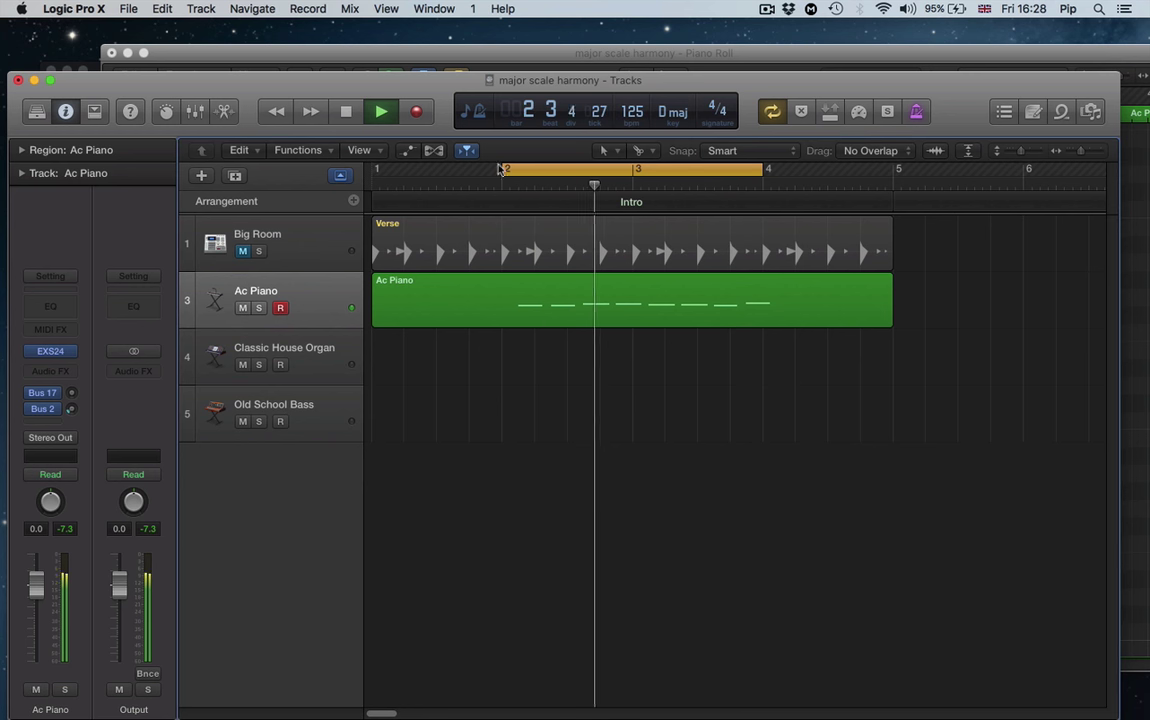
pyautogui.click(242, 252)
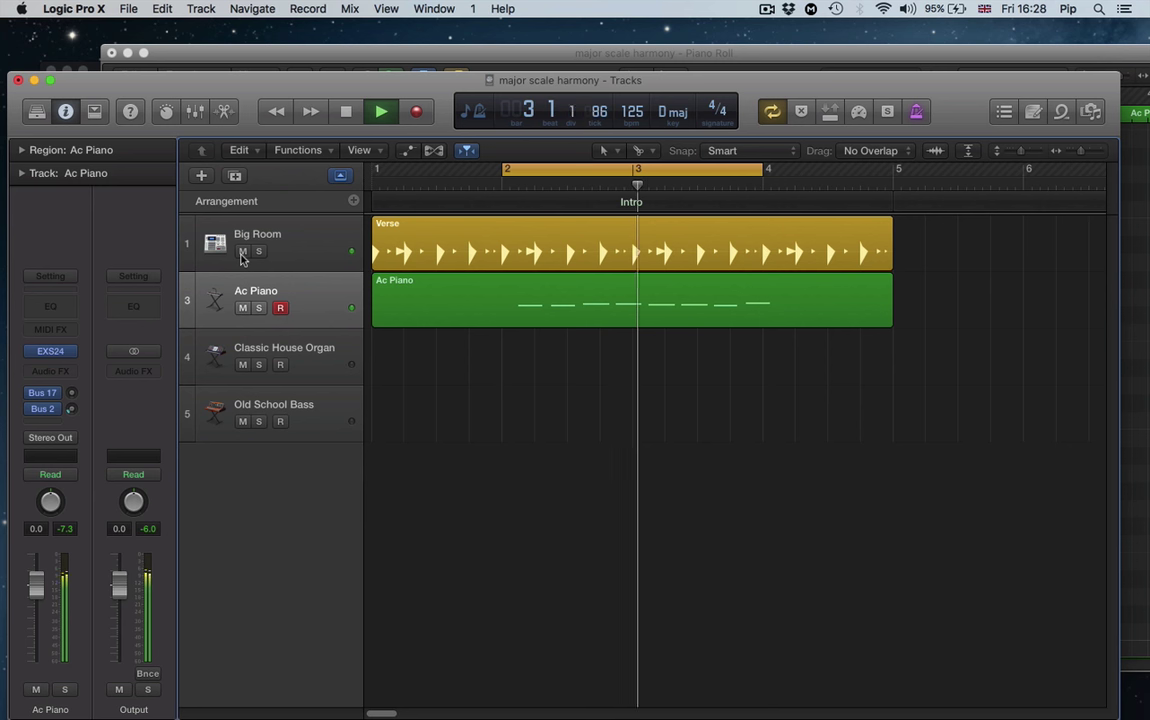
pyautogui.press('space')
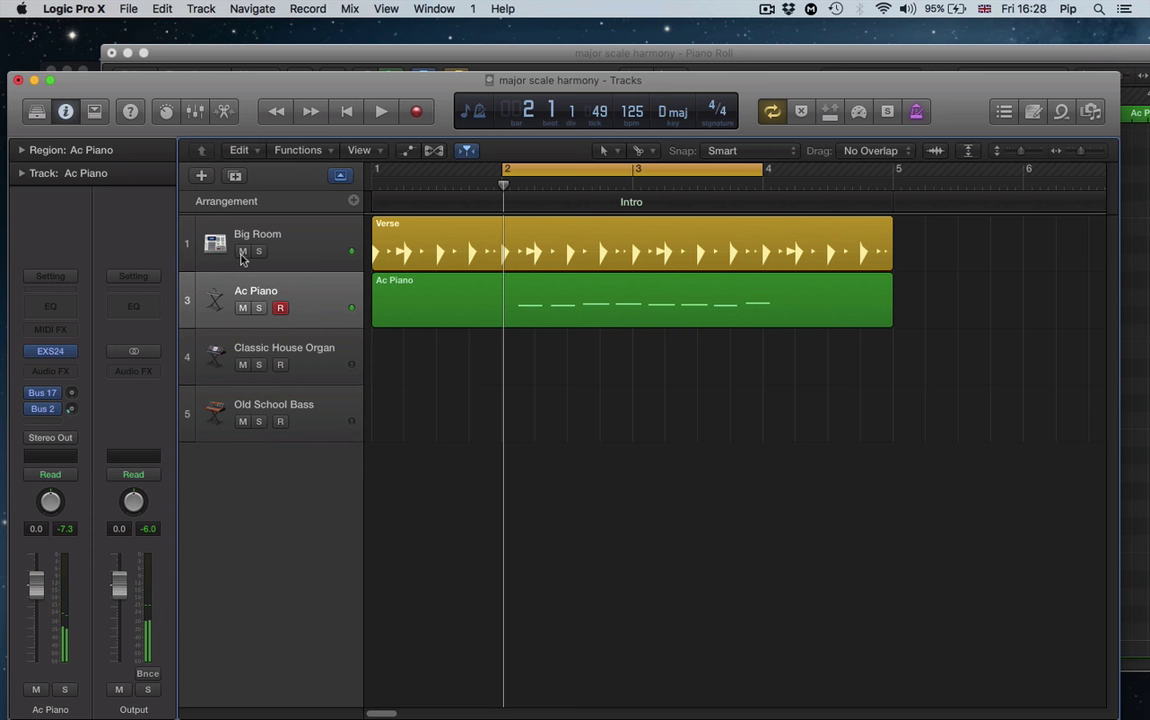
# In Mischief, handwrite G, D and A under the 4, 1 and 5
pyautogui.moveTo(3, 5)
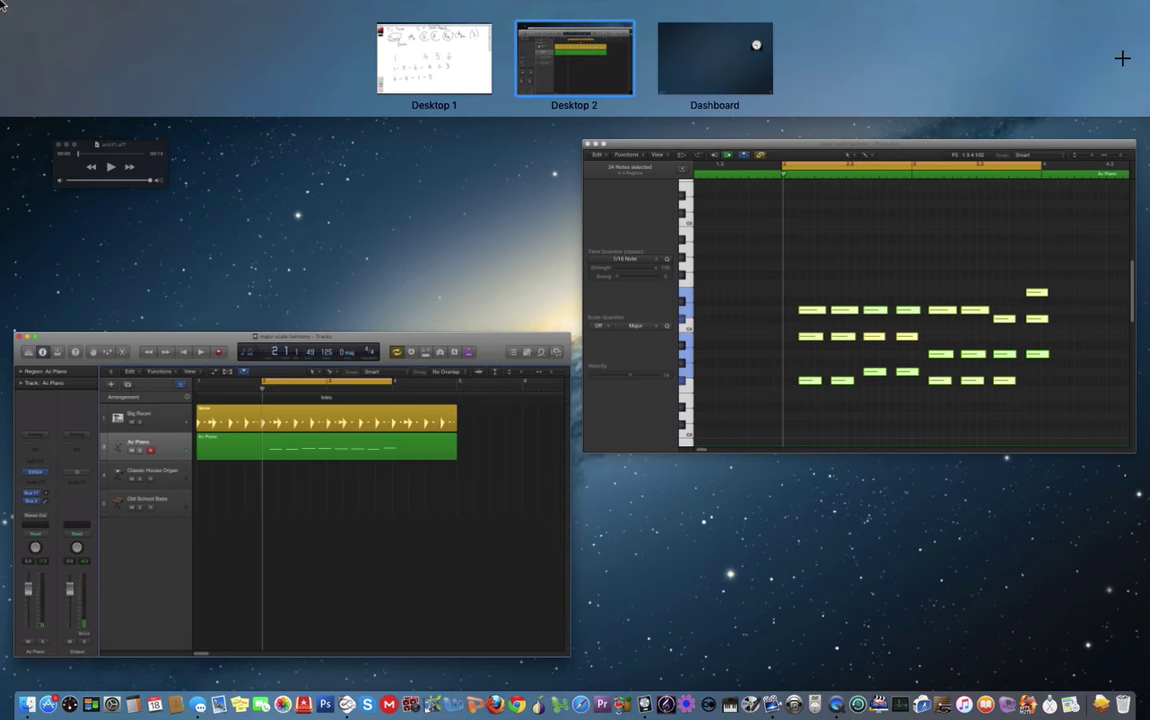
pyautogui.click(433, 57)
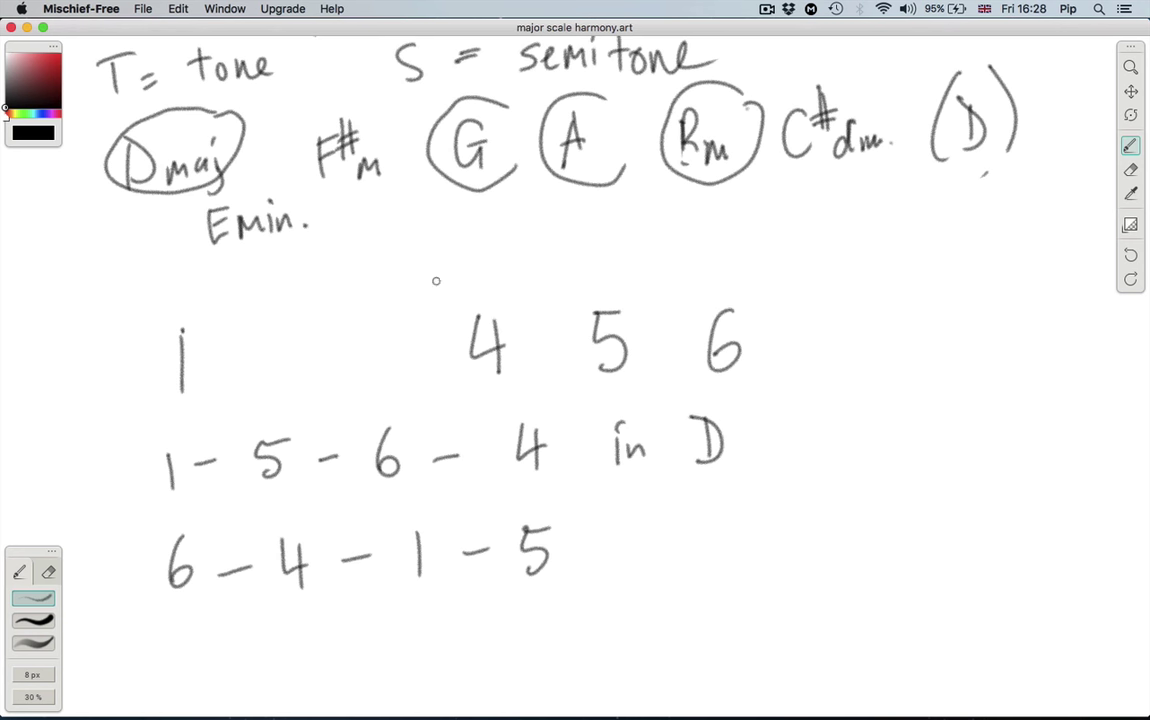
pyautogui.scroll(-5, 362, 424)
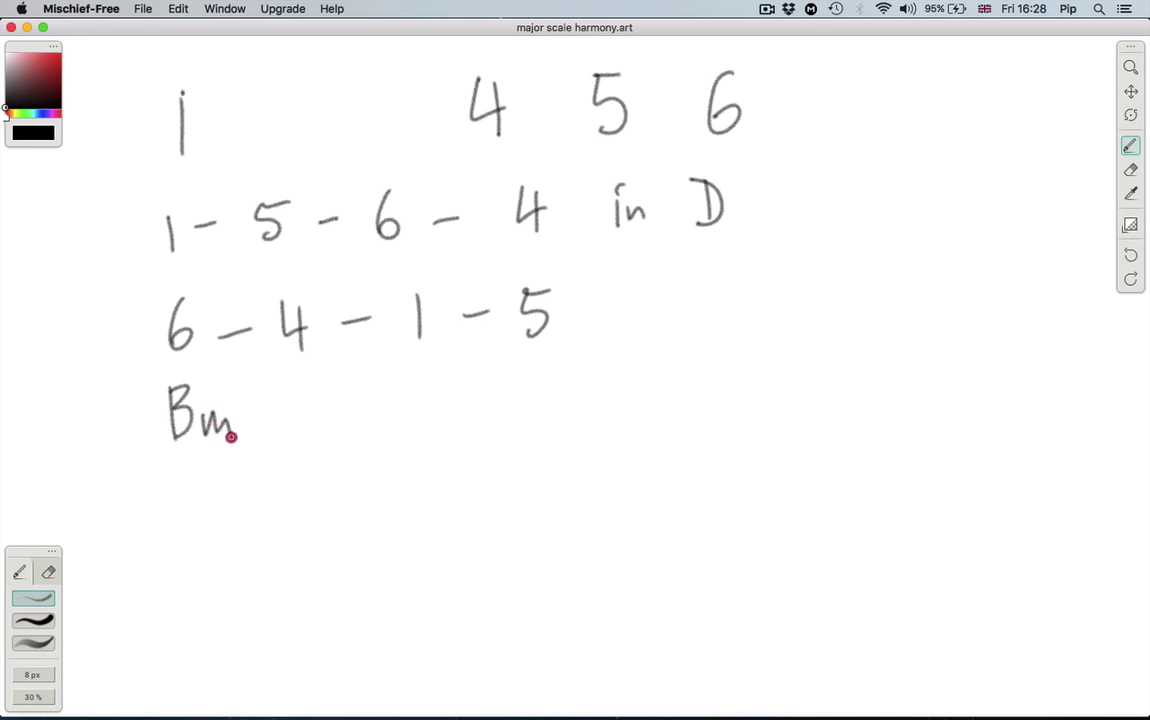
pyautogui.moveTo(307, 385)
pyautogui.mouseDown()
pyautogui.moveTo(296, 417)
pyautogui.moveTo(332, 406)
pyautogui.mouseUp()
pyautogui.moveTo(410, 378); pyautogui.dragTo(410, 378)
pyautogui.moveTo(416, 431); pyautogui.dragTo(416, 431)
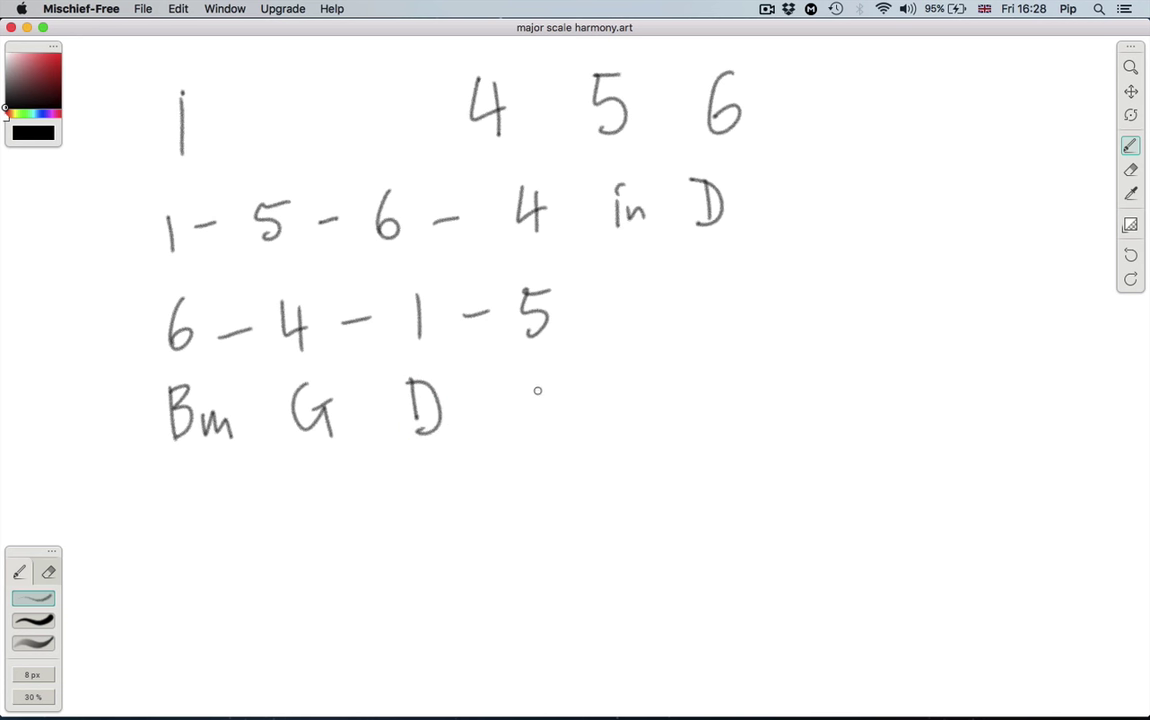
pyautogui.moveTo(549, 376)
pyautogui.mouseDown()
pyautogui.moveTo(565, 422)
pyautogui.moveTo(562, 400)
pyautogui.mouseUp()
# Draw two branch lines below the A and begin writing F#m under the left one
pyautogui.moveTo(545, 456); pyautogui.dragTo(503, 508)
pyautogui.click(574, 457)
pyautogui.moveTo(631, 507); pyautogui.dragTo(631, 507)
pyautogui.moveTo(440, 596); pyautogui.dragTo(433, 560)
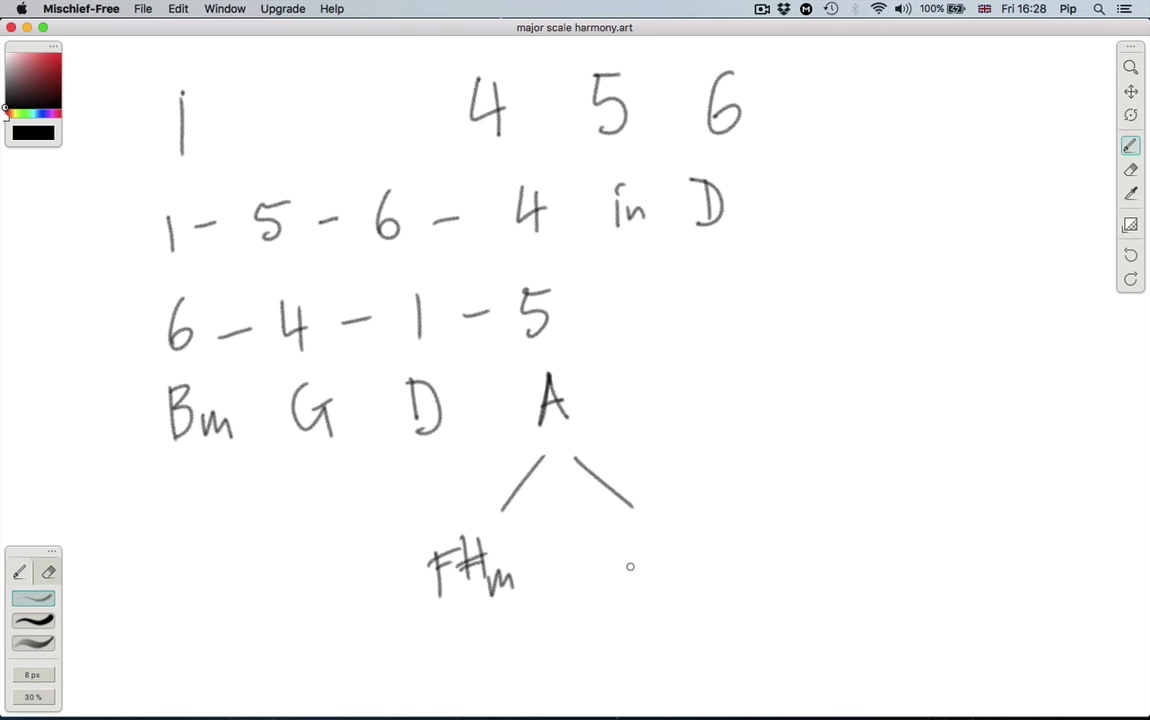
# Write A under the right branch and the note 'A = A maj (major)'
pyautogui.moveTo(657, 557); pyautogui.dragTo(657, 557)
pyautogui.moveTo(834, 382); pyautogui.dragTo(833, 386)
pyautogui.moveTo(813, 372)
pyautogui.mouseDown()
pyautogui.moveTo(848, 383)
pyautogui.moveTo(911, 344)
pyautogui.moveTo(922, 374)
pyautogui.mouseUp()
pyautogui.moveTo(955, 383); pyautogui.dragTo(966, 376)
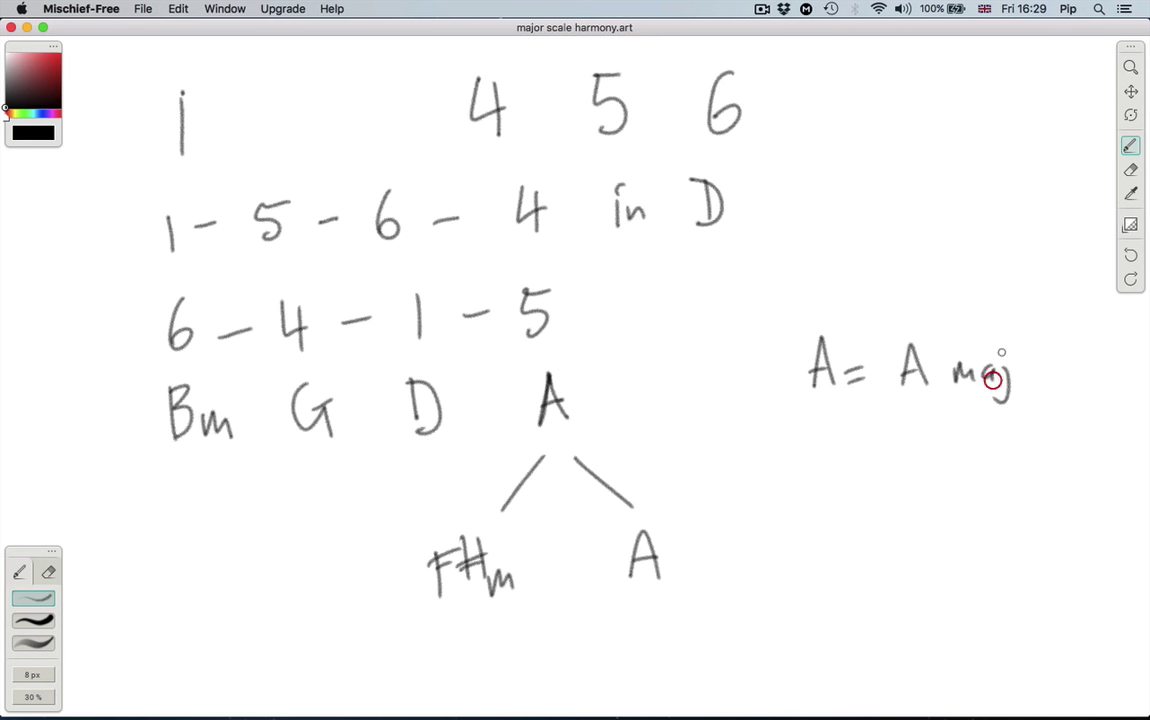
pyautogui.click(1003, 348)
pyautogui.moveTo(922, 441); pyautogui.dragTo(922, 441)
pyautogui.moveTo(1045, 463); pyautogui.dragTo(1045, 463)
# Write the note 'Bm = Bminor (Bmin)' below it
pyautogui.moveTo(821, 521)
pyautogui.mouseDown()
pyautogui.moveTo(821, 549)
pyautogui.moveTo(875, 569)
pyautogui.mouseUp()
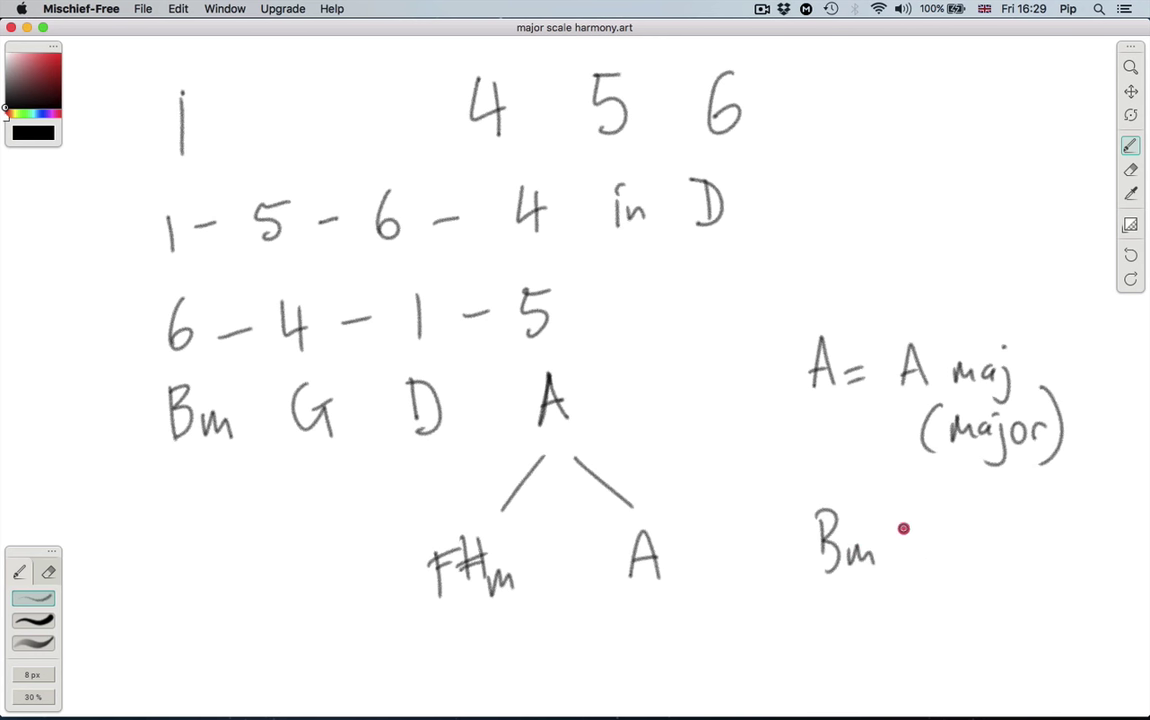
pyautogui.moveTo(956, 531); pyautogui.dragTo(956, 531)
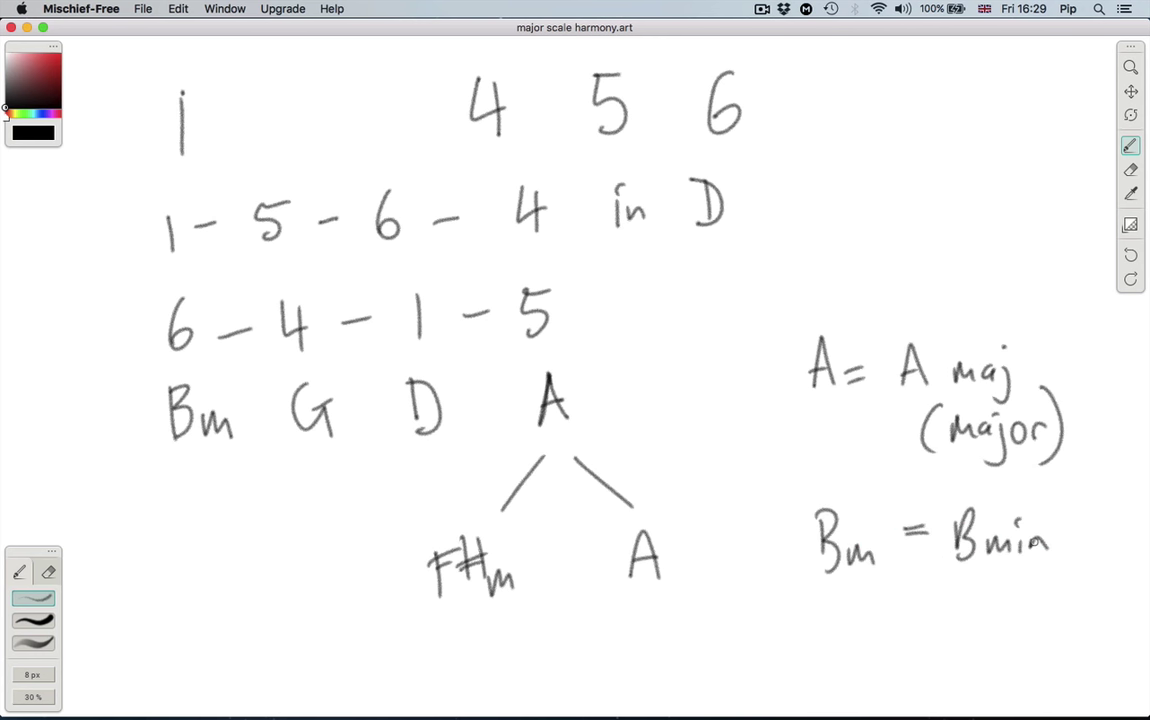
pyautogui.moveTo(1092, 537); pyautogui.dragTo(1097, 533)
pyautogui.moveTo(932, 589); pyautogui.dragTo(926, 630)
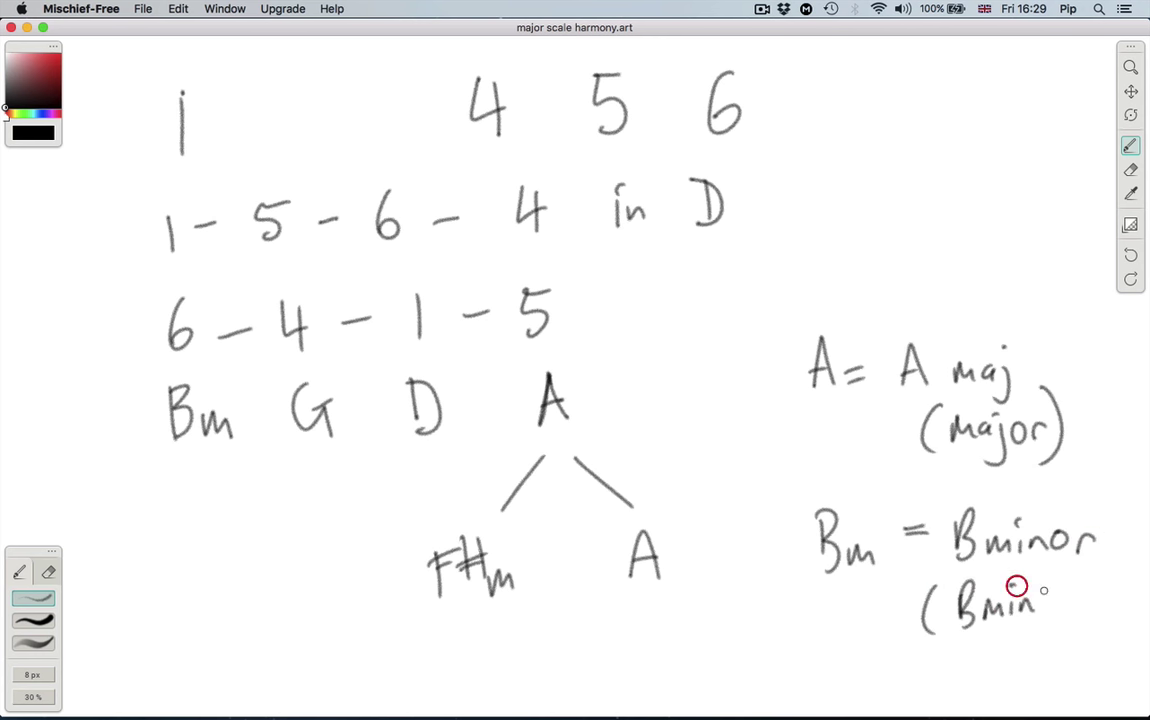
pyautogui.moveTo(1049, 590); pyautogui.dragTo(1036, 632)
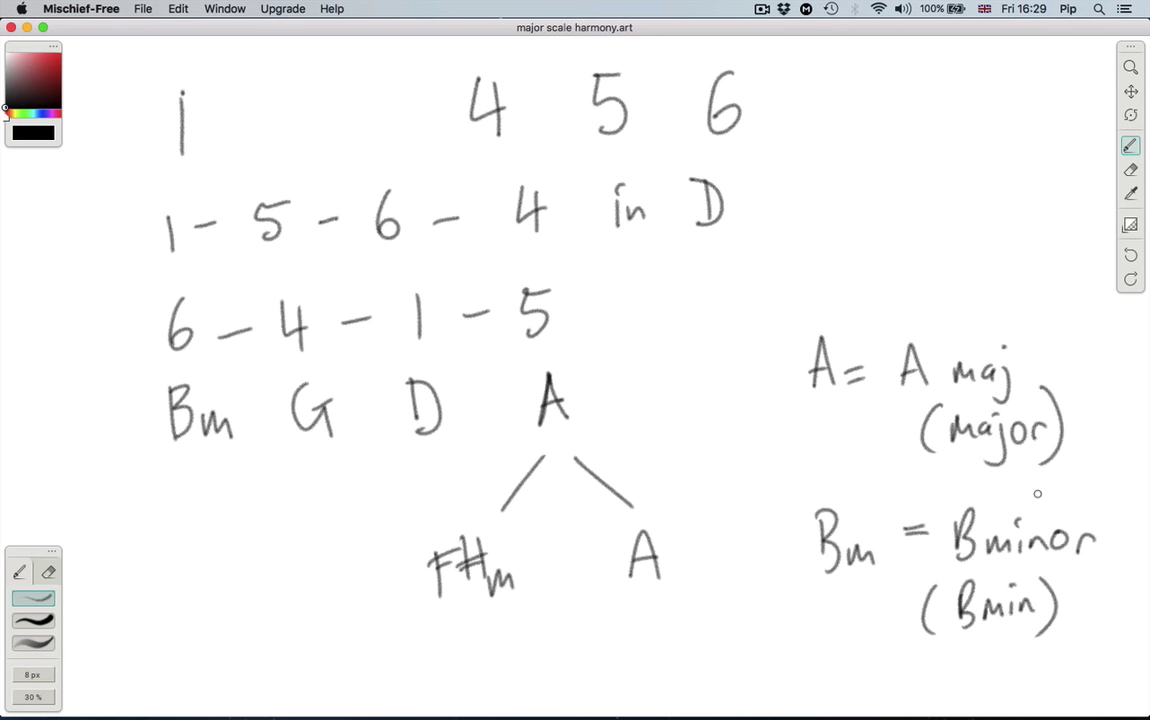